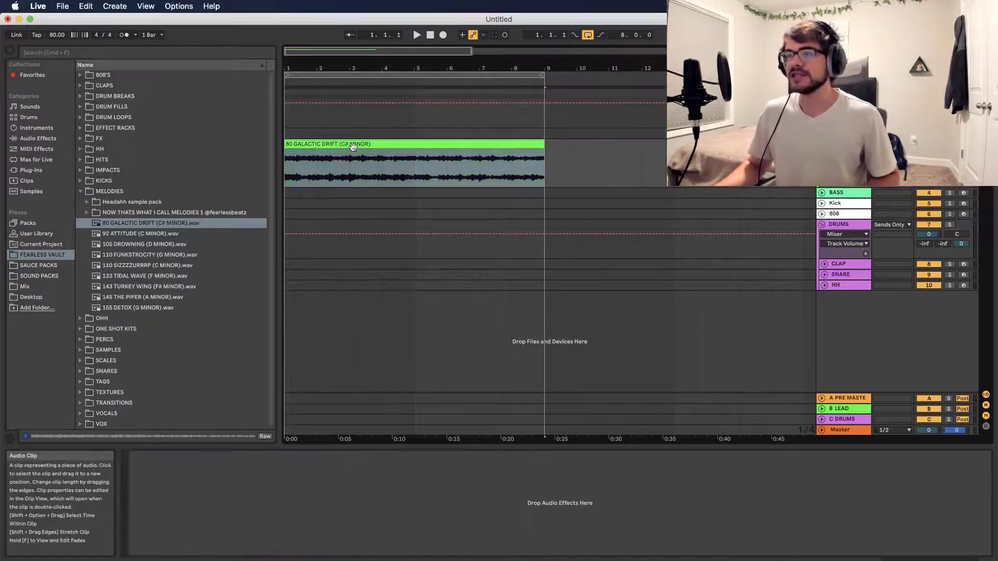
Try chopping the opening of the 80 GALACTIC DRIFT audio clip into short slices on the timeline and duplicating one of them
click(309, 166)
key(super+e)
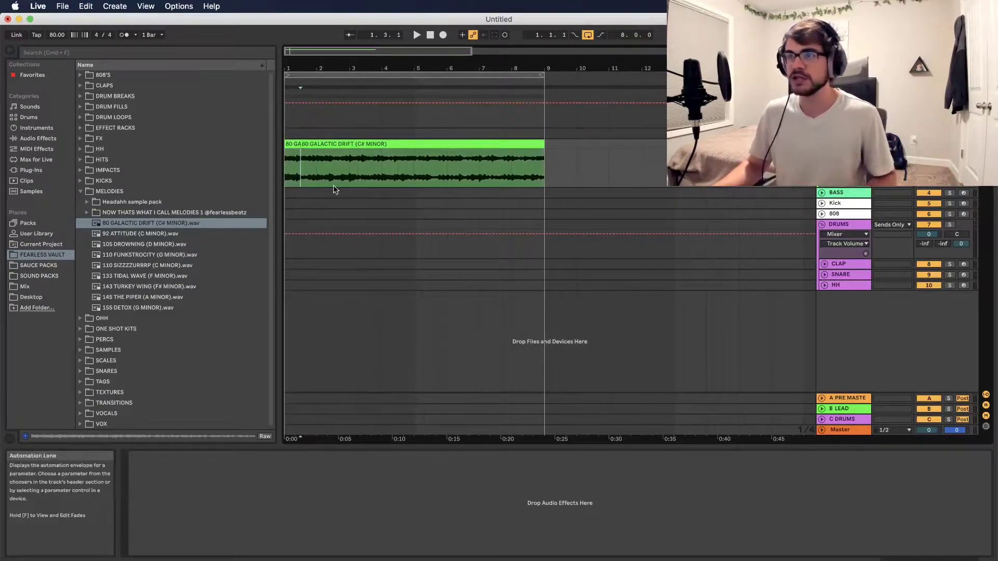
key(super+e)
mouse_move(314, 68)
mouse_down()
mouse_move(370, 154)
mouse_move(318, 144)
mouse_move(425, 156)
mouse_move(318, 147)
mouse_up()
click(311, 154)
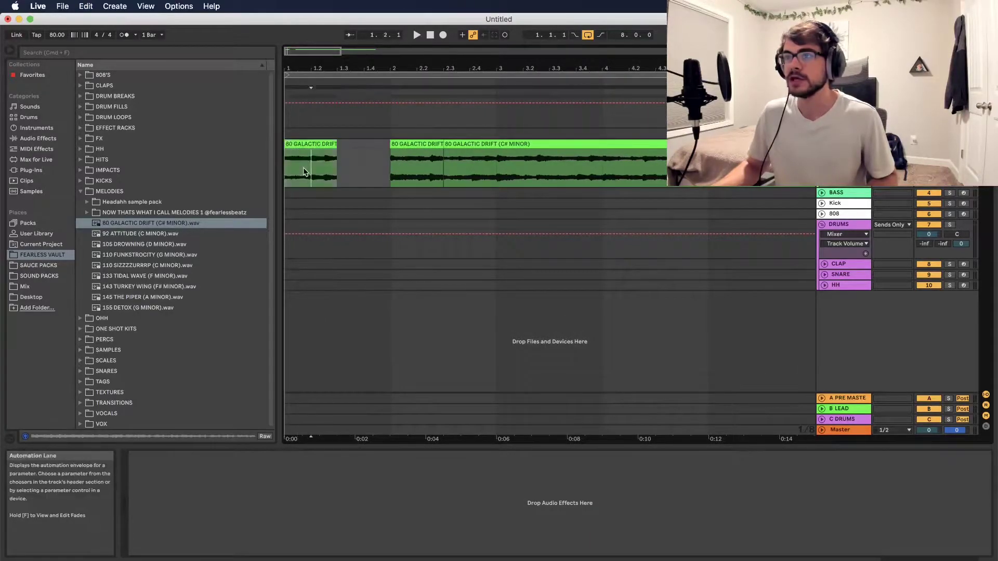
key(super+e)
click(320, 151)
key(super+d)
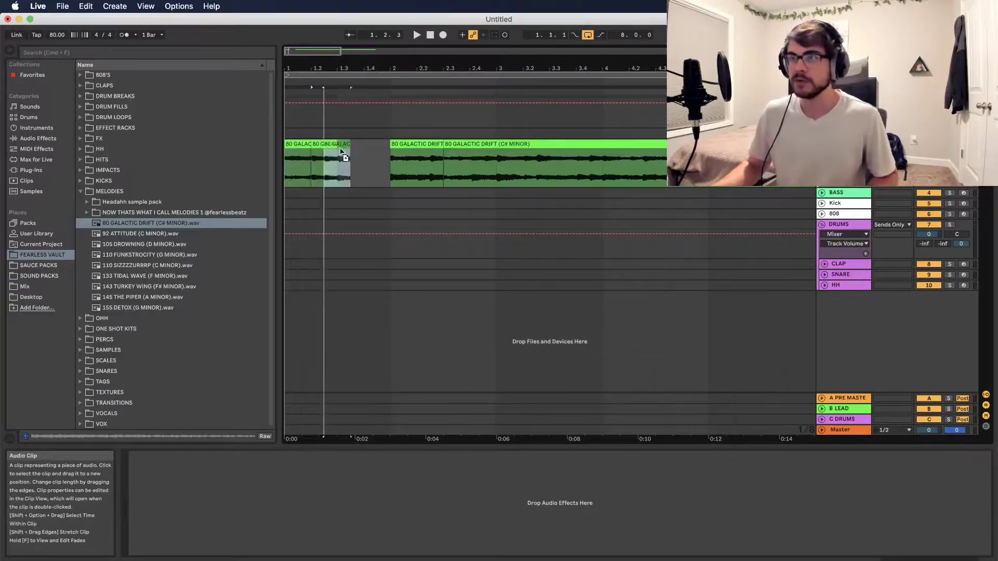
Try moving the next slice to beat 1.4, splitting it at bar 2 and duplicating its second half
drag(417, 155, 390, 152)
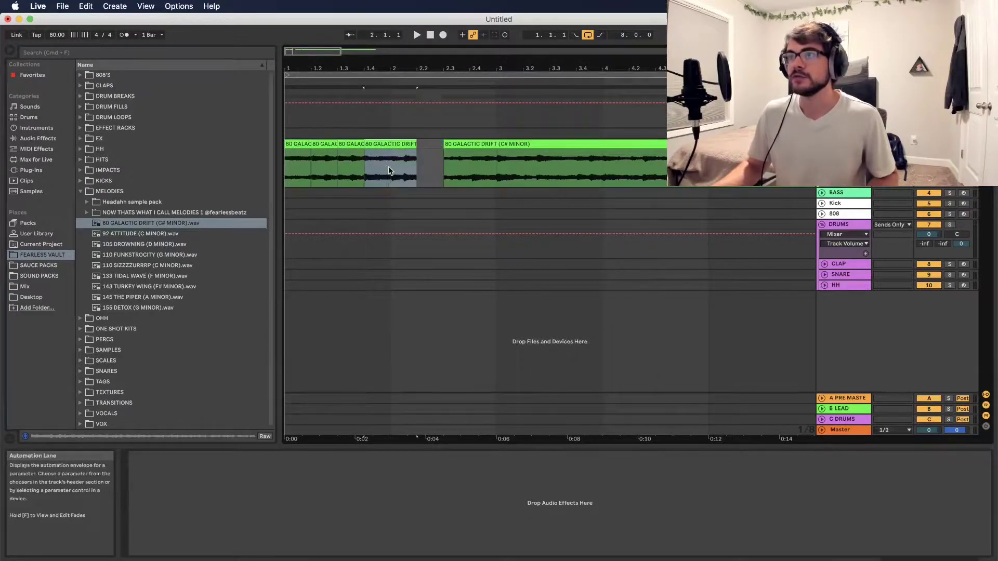
click(388, 170)
key(super+e)
click(400, 146)
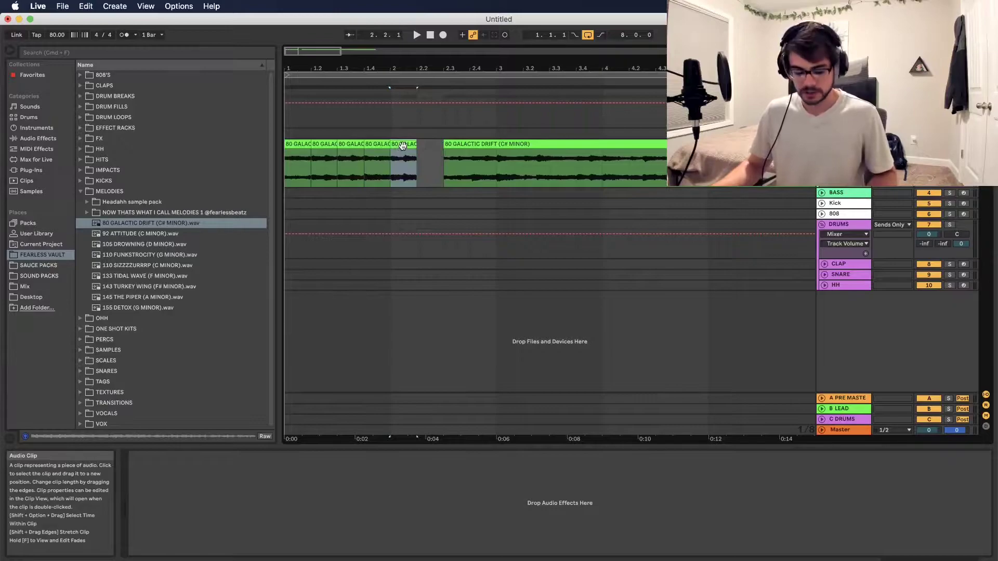
key(super+d)
key(Home)
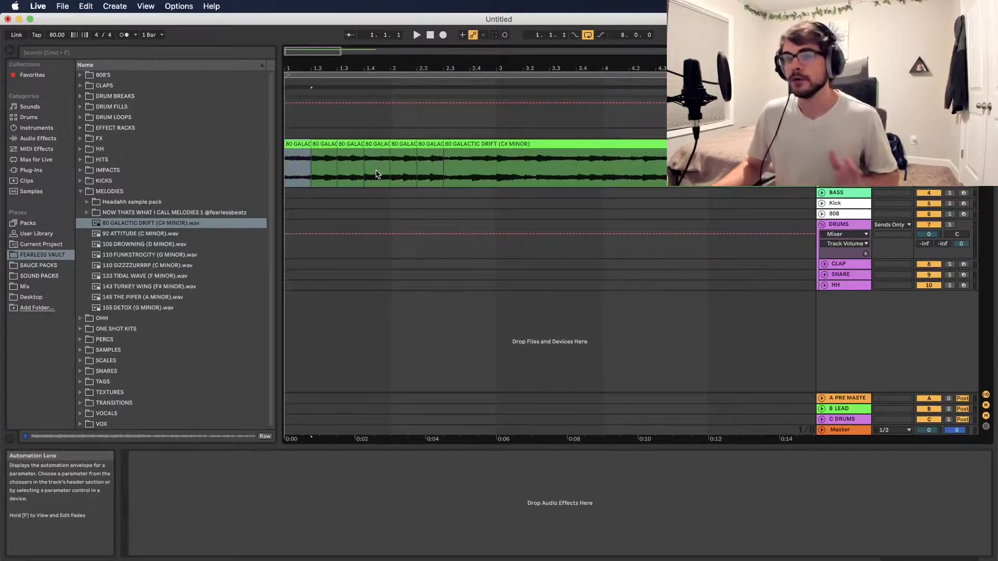
key(space)
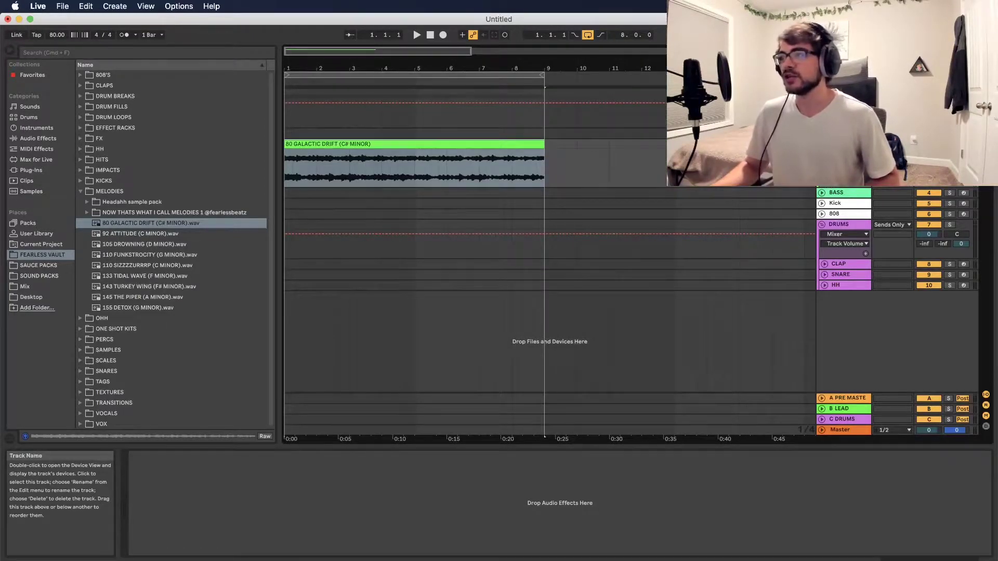
Load the 80 GALACTIC DRIFT clip into Simpler on the track above it and switch Simpler to Slice mode
click(843, 133)
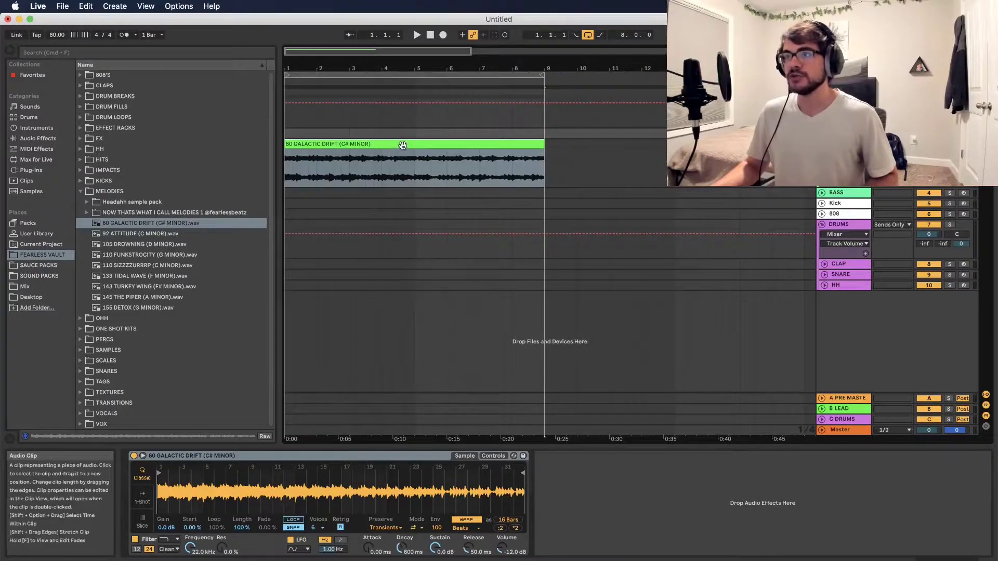
drag(403, 145, 307, 492)
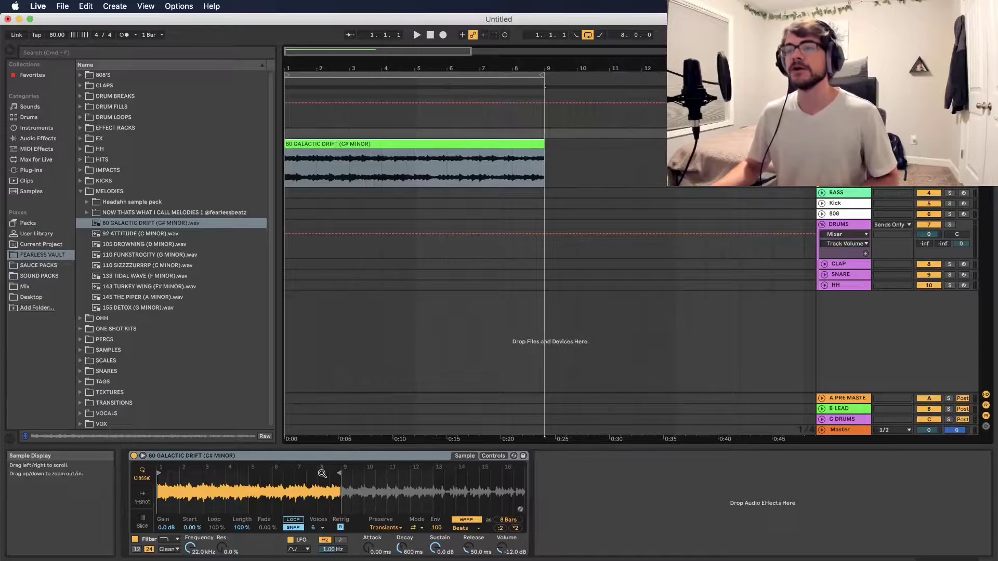
click(143, 525)
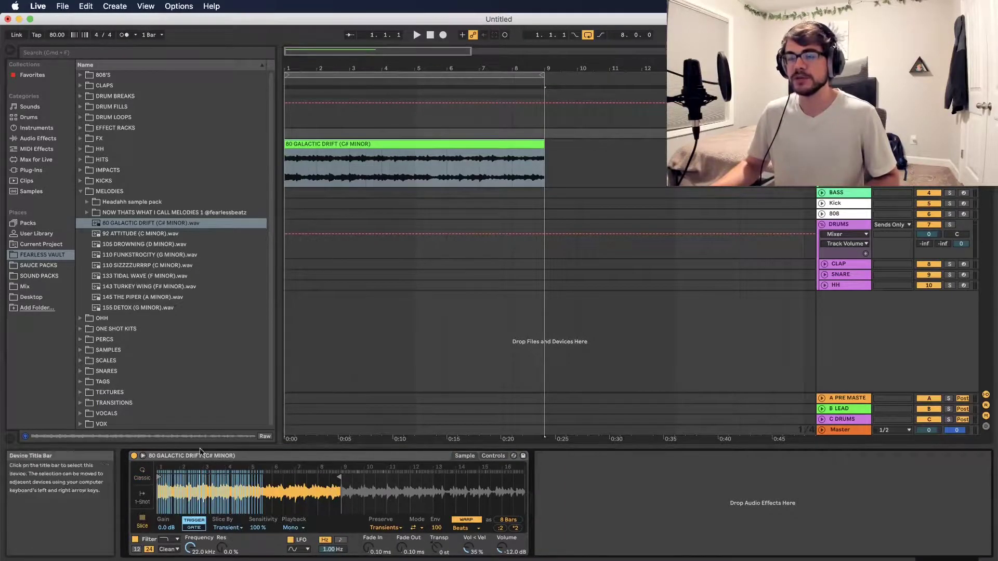
Lower Simpler's transient slice sensitivity to 64 %, playing the sample to audition the slices
drag(192, 467, 191, 497)
drag(242, 519, 242, 526)
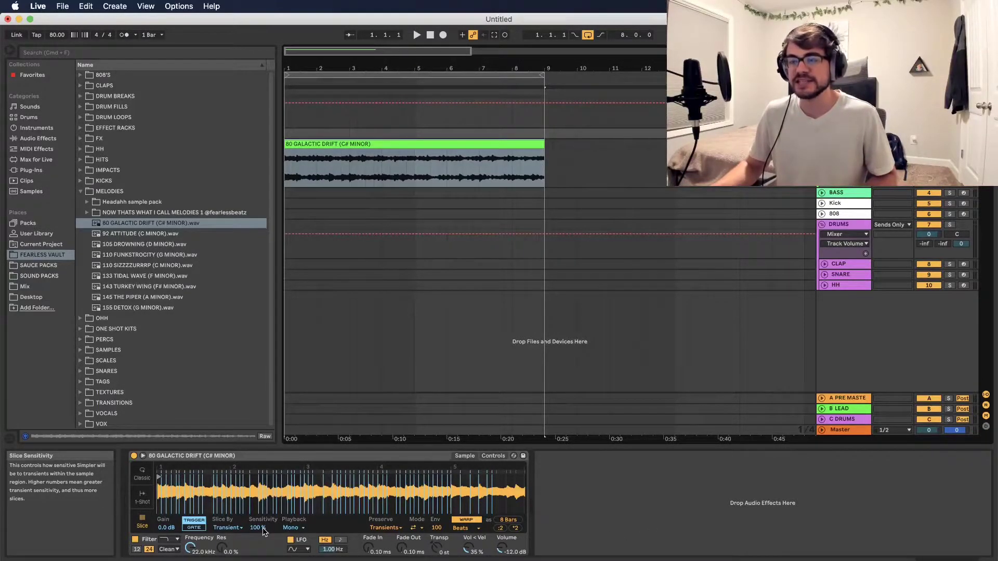
drag(288, 469, 288, 431)
drag(256, 527, 250, 530)
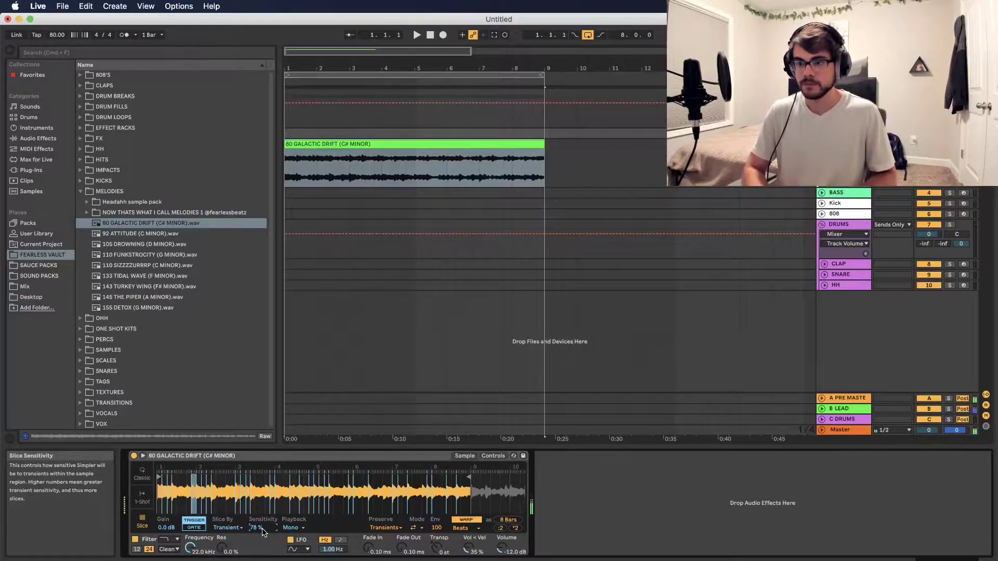
key(space)
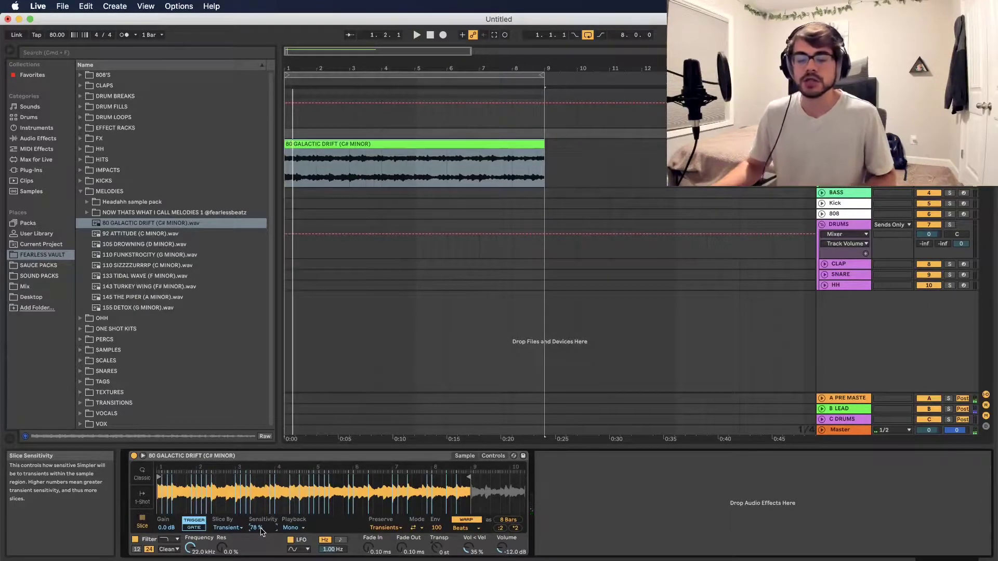
drag(261, 530, 262, 534)
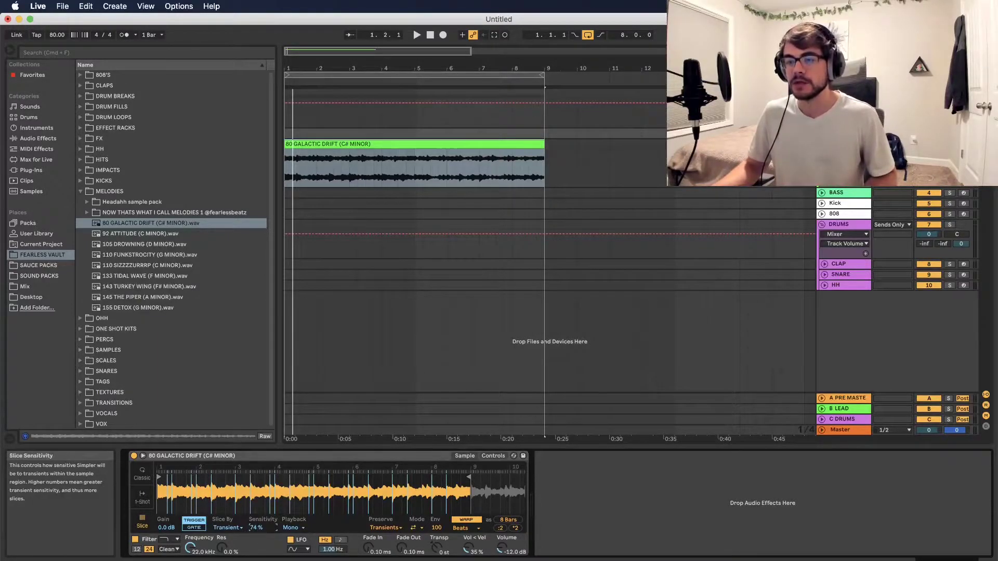
drag(250, 528, 250, 531)
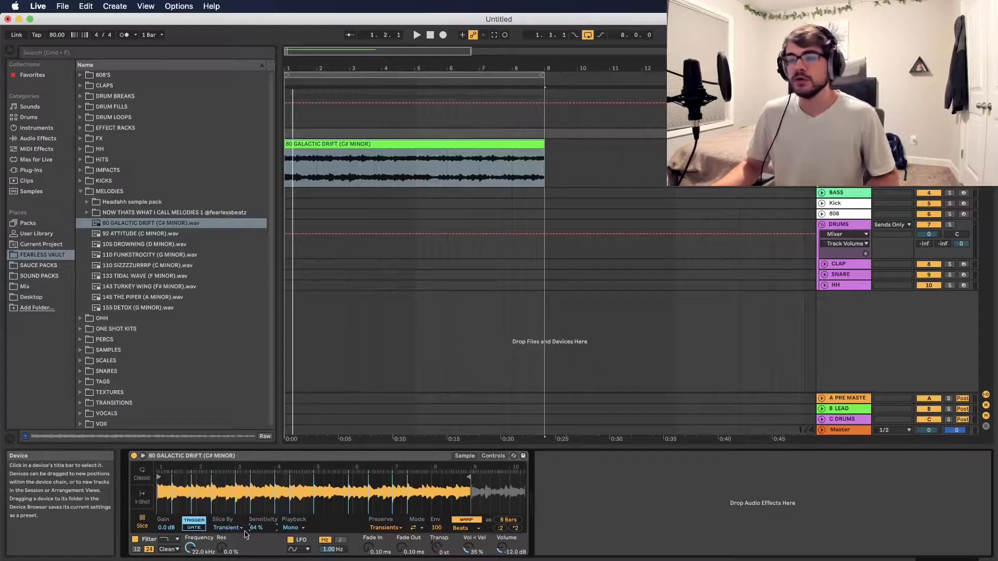
Try slicing the sample by Beat, check the available divisions, and return to Transient slicing
click(228, 528)
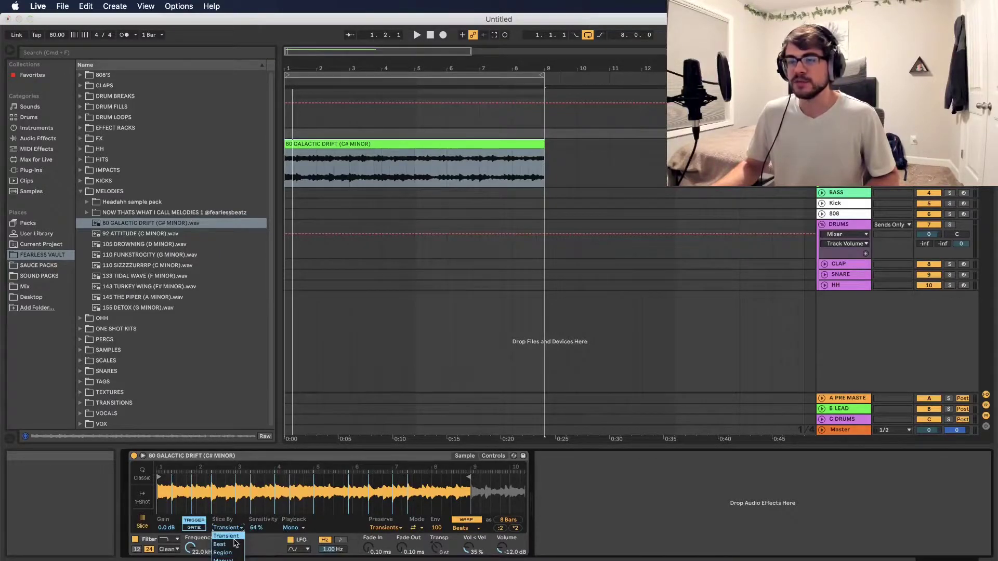
click(232, 546)
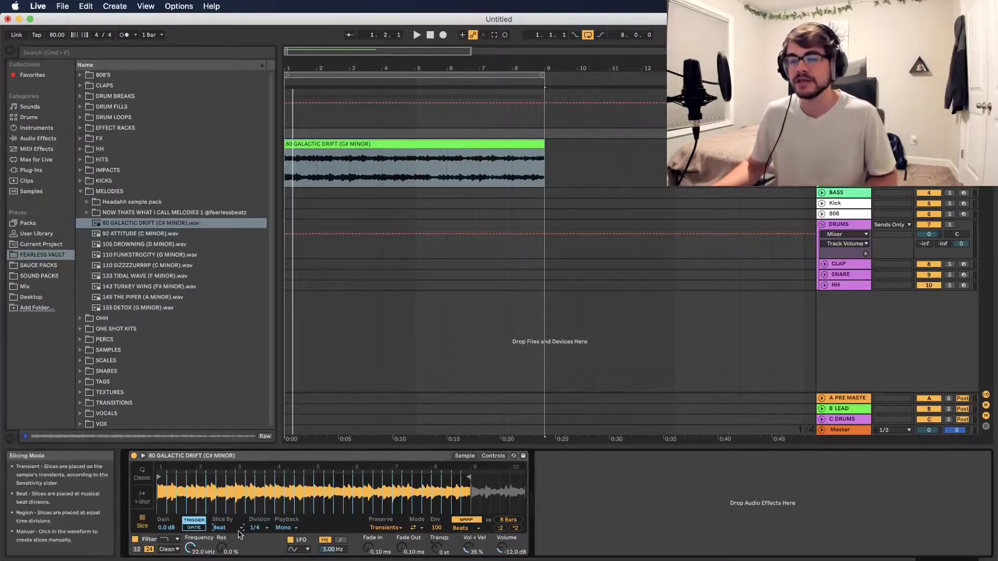
click(255, 528)
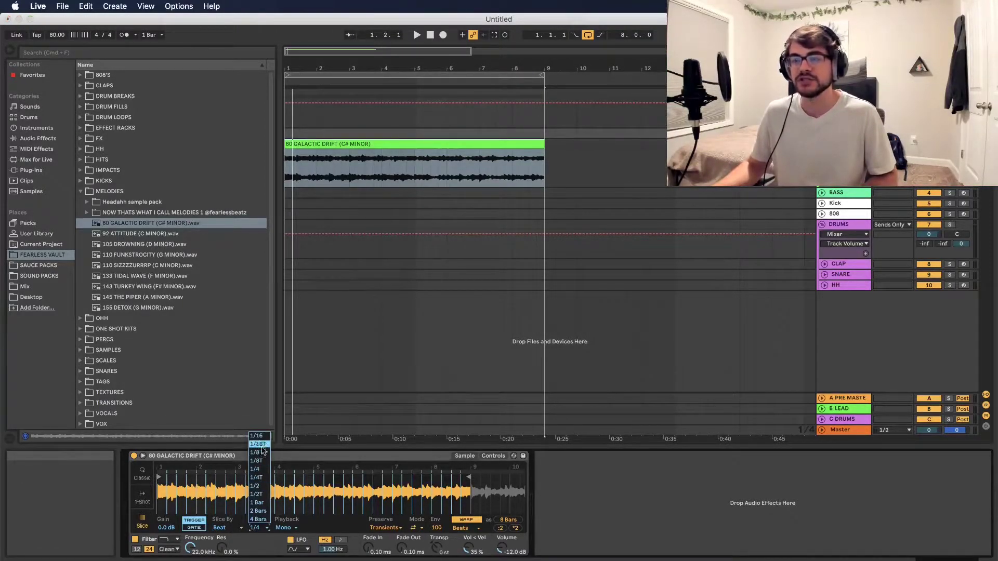
click(254, 535)
click(241, 528)
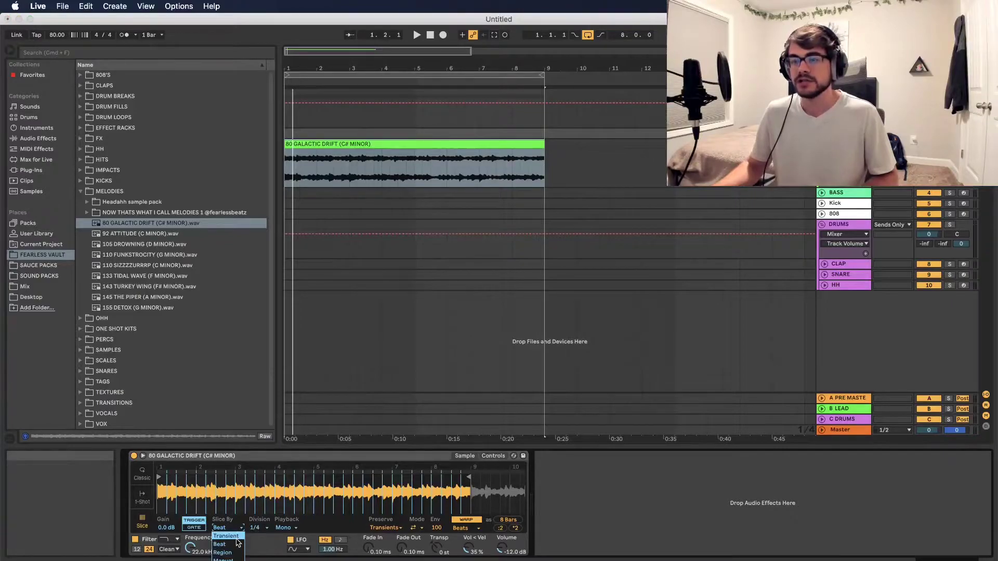
click(236, 538)
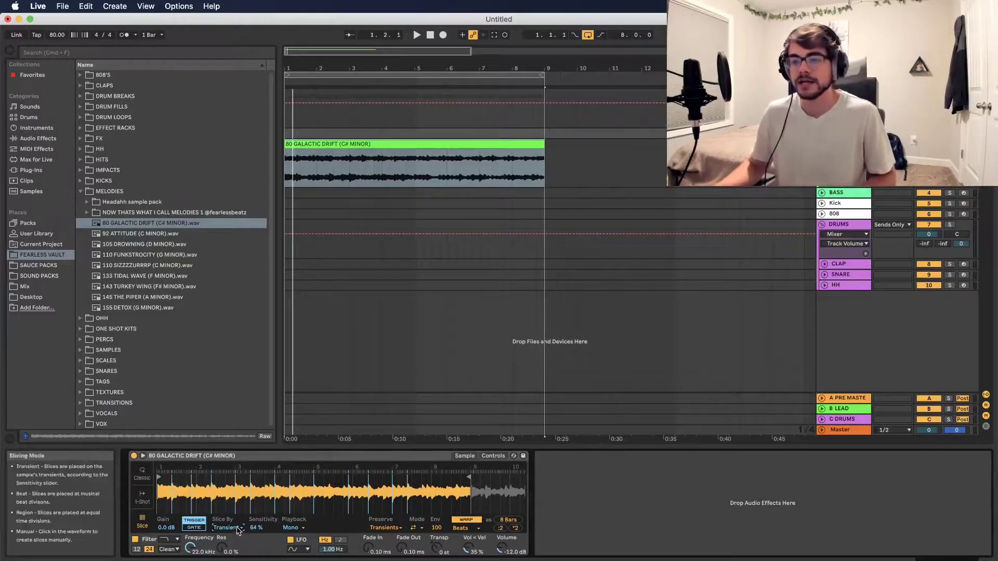
Try slicing the sample by Region and undo the change
click(238, 529)
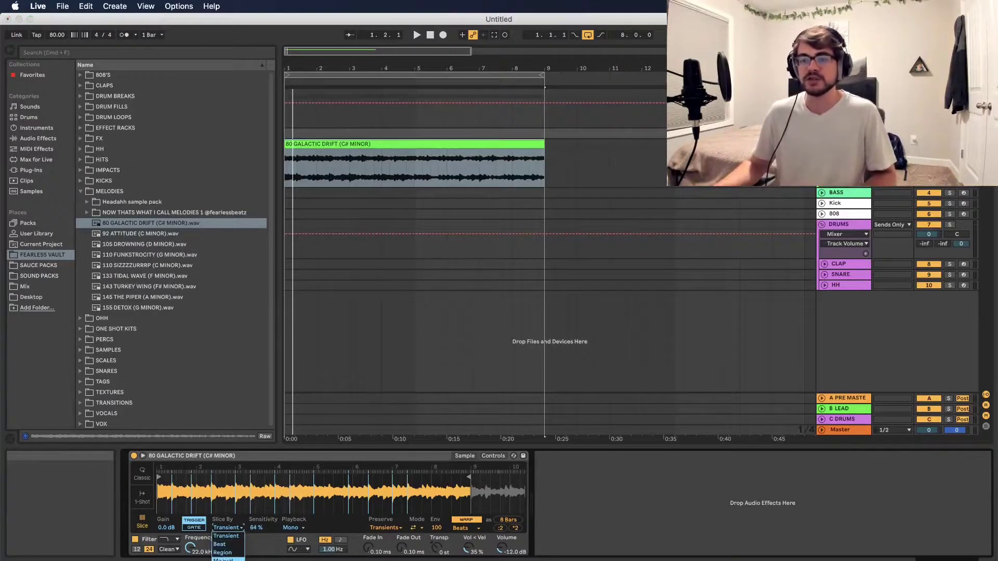
click(234, 553)
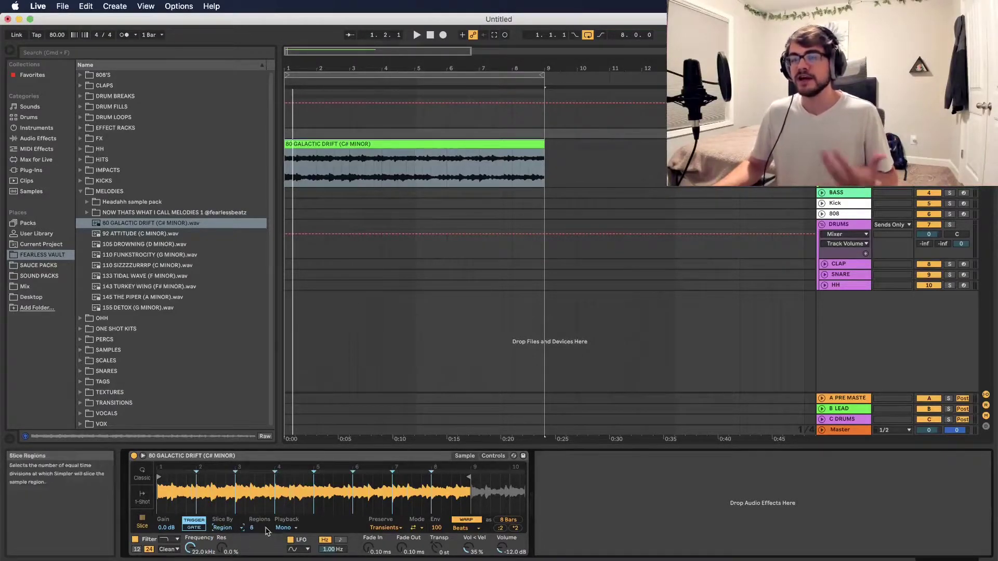
key(super+z)
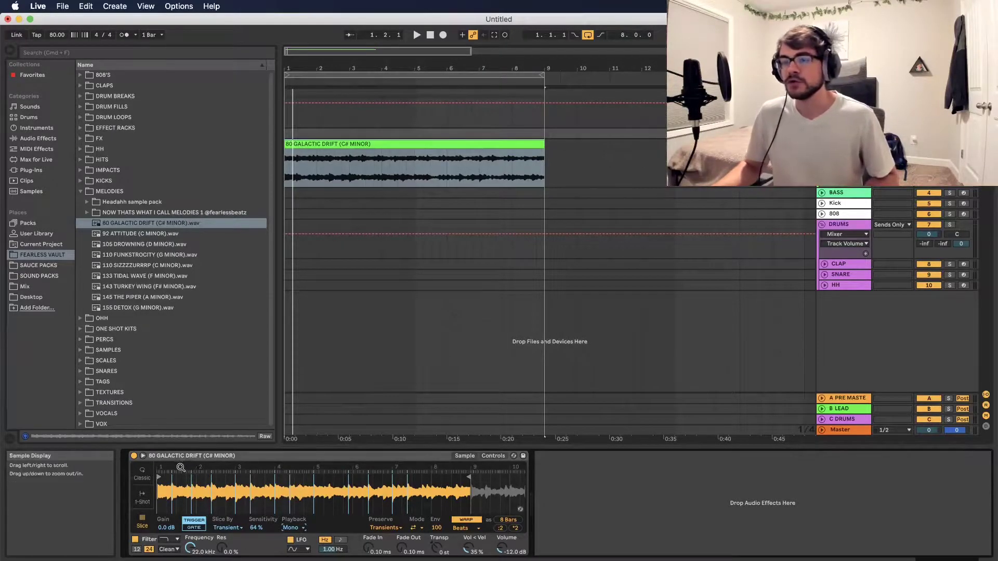
Inspect a slice marker closely in the waveform and set Simpler's Fade In and Fade Out to 0.00 ms
mouse_move(180, 467)
mouse_down()
mouse_move(180, 494)
mouse_move(274, 541)
mouse_move(353, 550)
mouse_up()
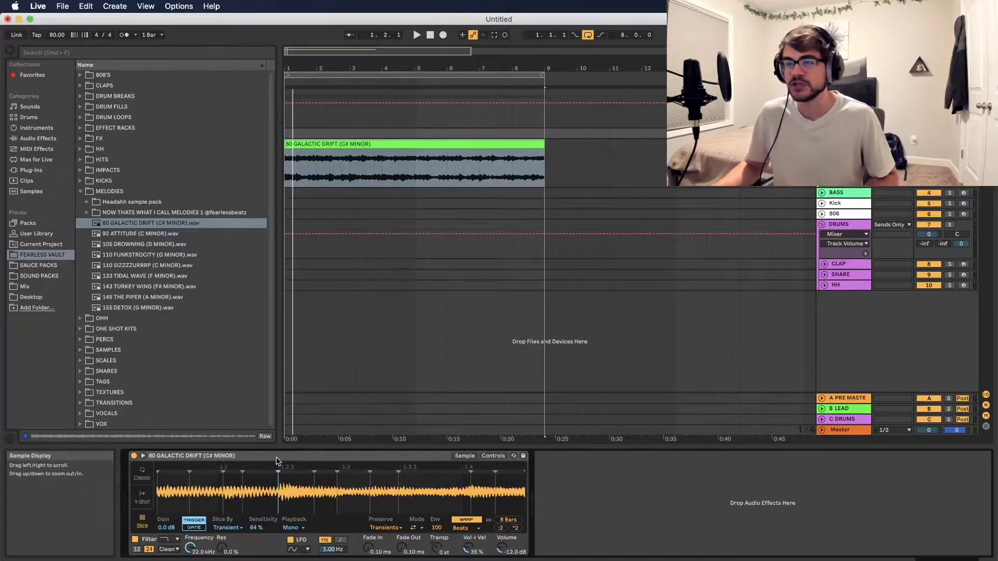
drag(287, 467, 262, 474)
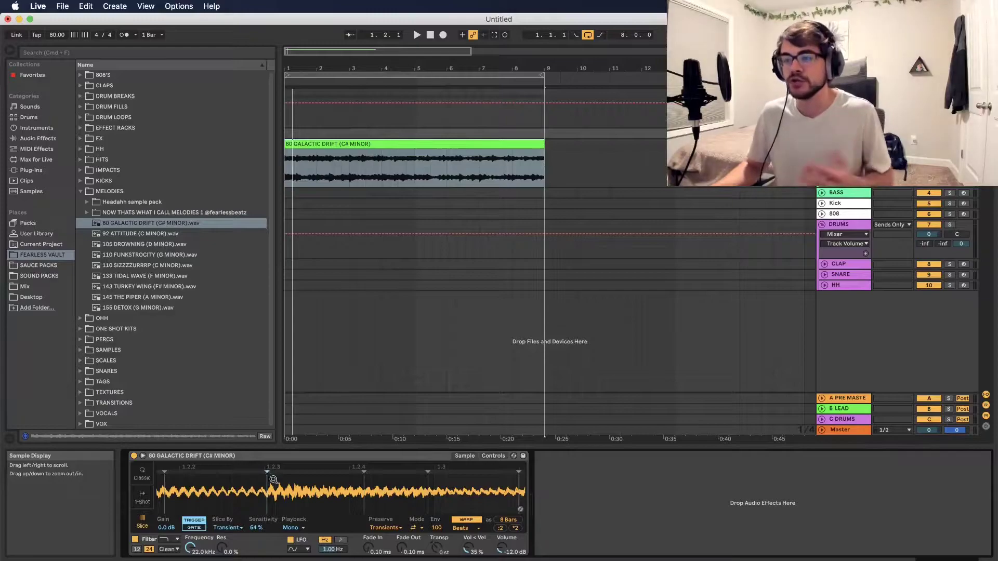
drag(286, 479, 283, 442)
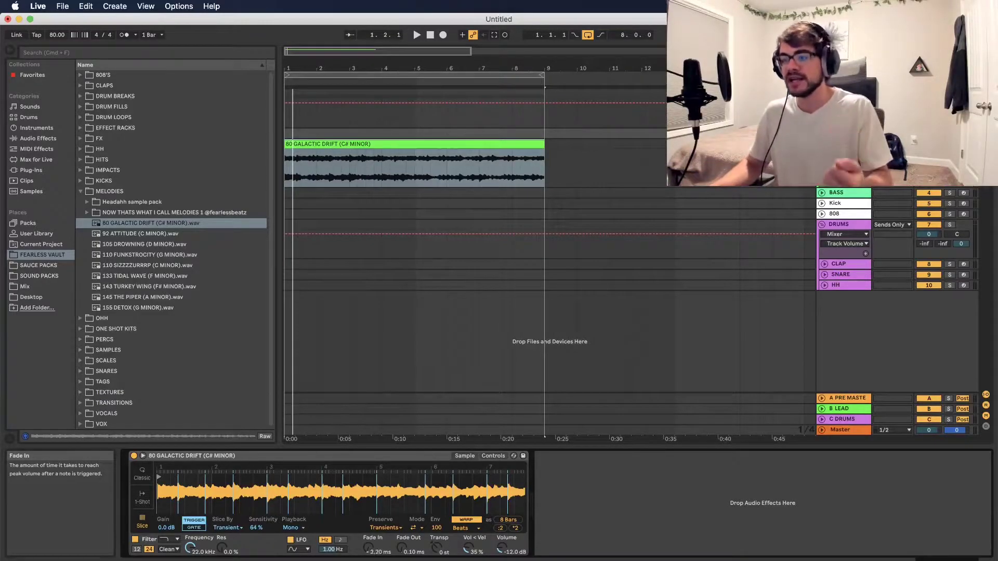
drag(369, 547, 369, 557)
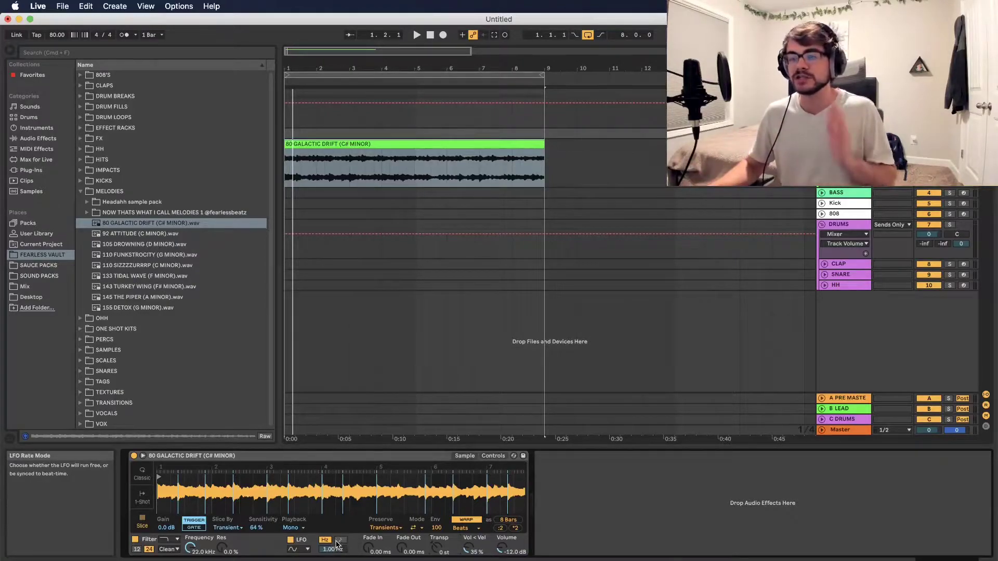
mouse_move(322, 489)
mouse_down()
mouse_move(322, 468)
mouse_move(322, 488)
mouse_up()
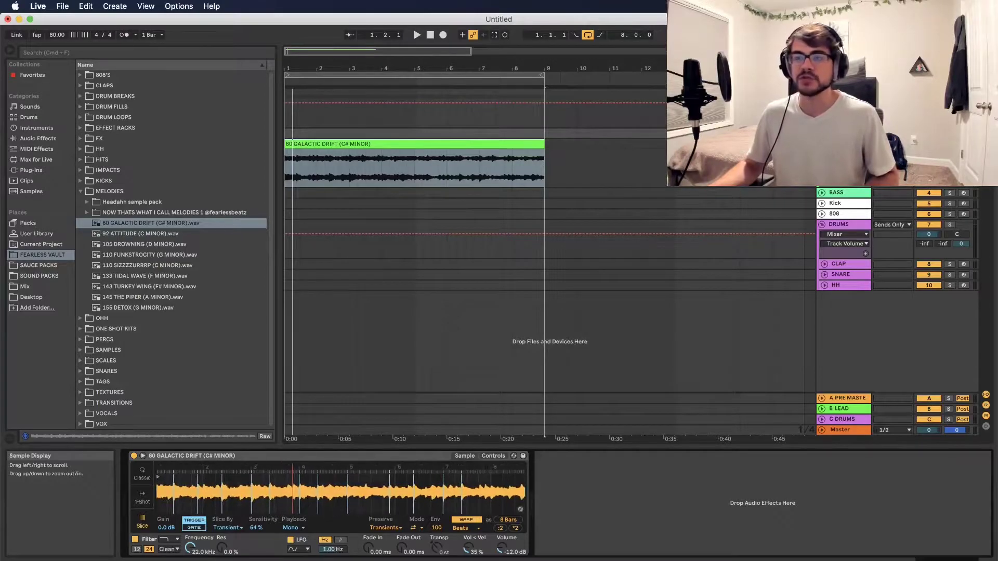
Review the recorded slice pattern in the MIDI note editor with the metronome on, ending with the metronome off
click(125, 35)
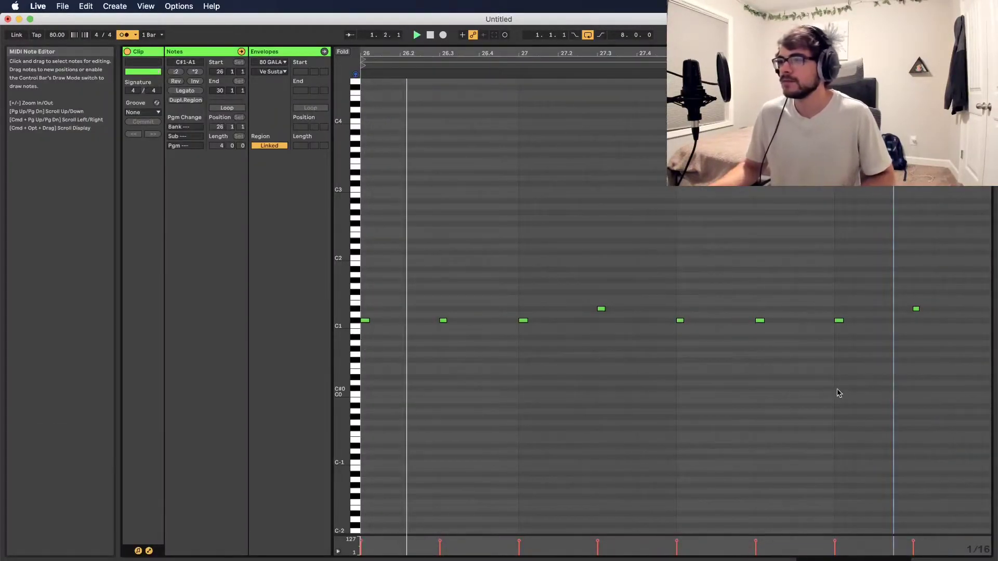
click(839, 393)
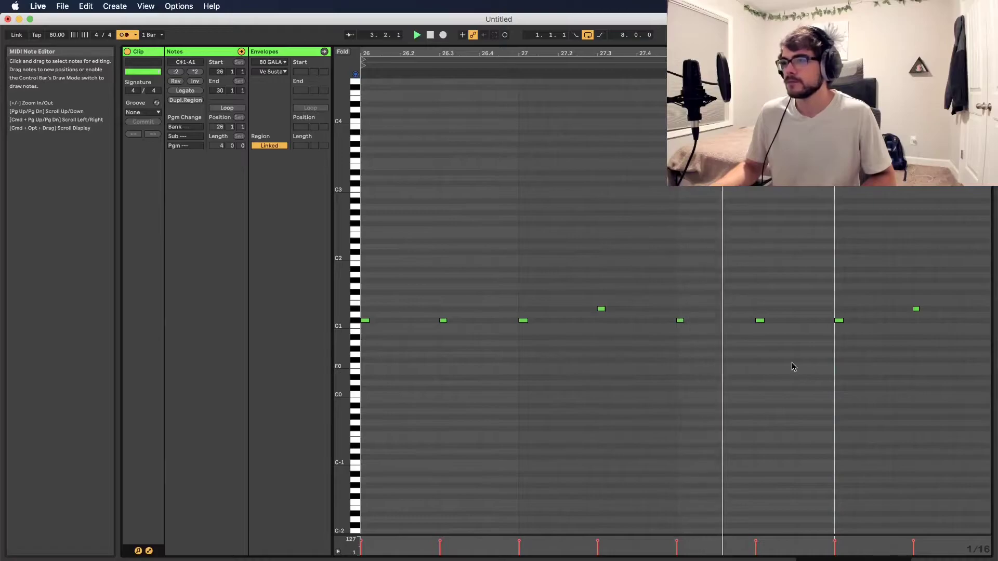
click(123, 35)
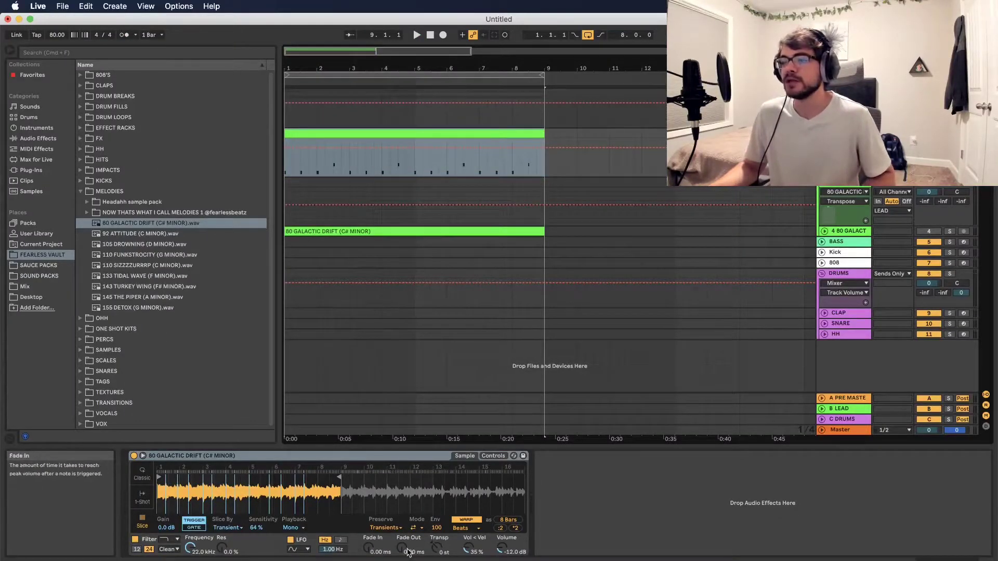
Set Simpler's Fade In to 7.63 ms and Fade Out to 24.4 ms while auditioning the MIDI pattern
key(space)
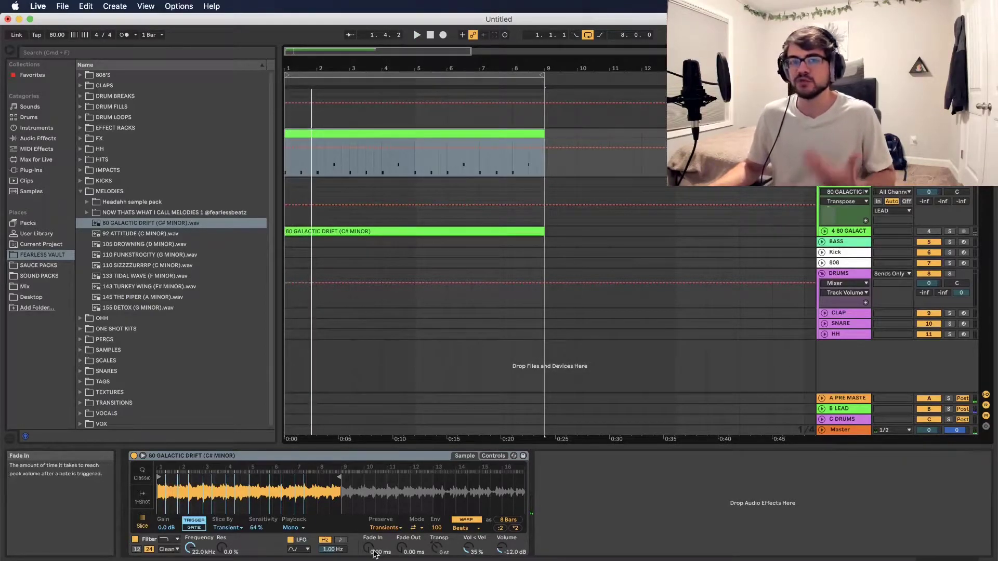
drag(373, 555, 373, 551)
key(space)
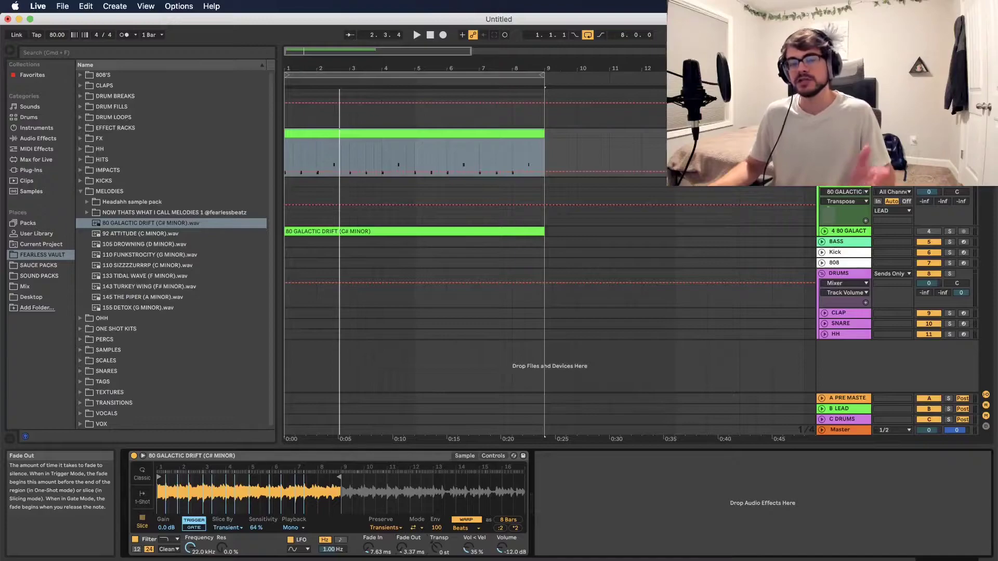
key(space)
drag(402, 548, 401, 538)
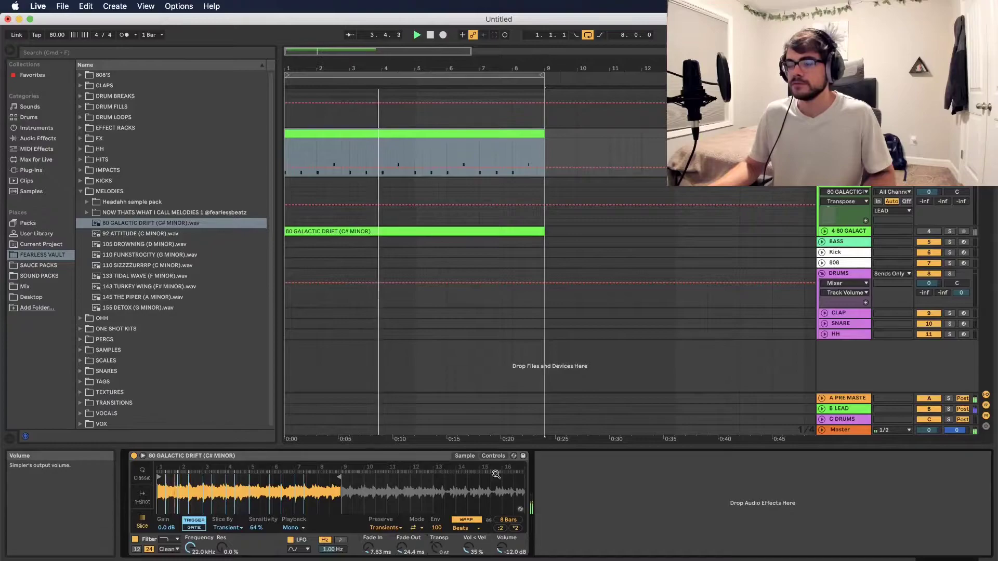
Freeze and flatten the first slice track to audio and reverse the resulting eight-bar clip
right_click(400, 135)
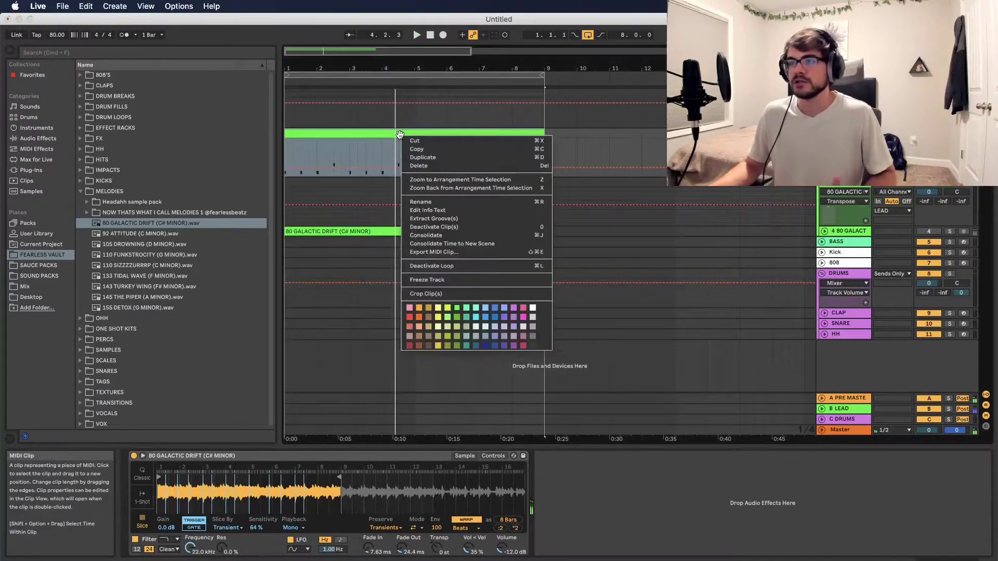
click(446, 280)
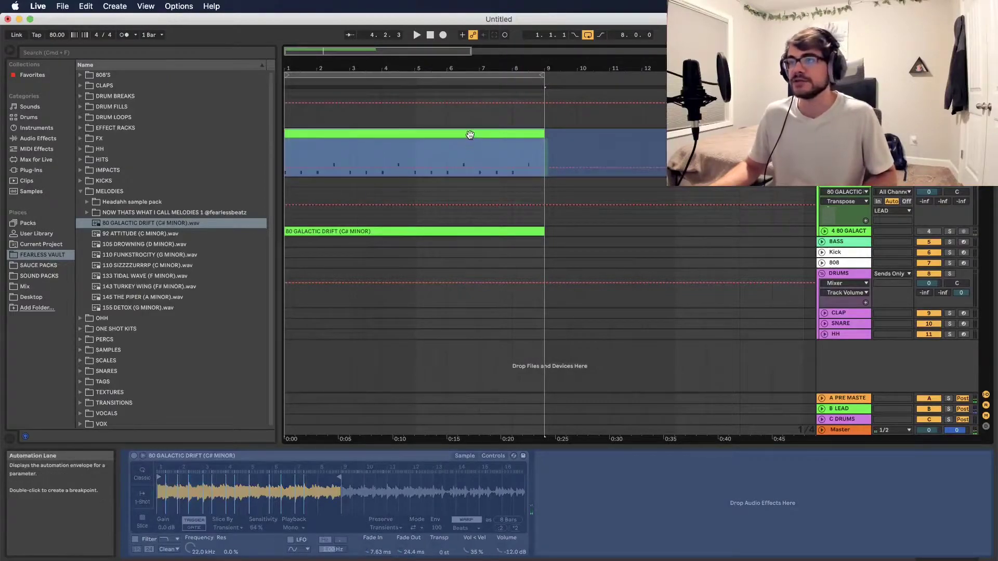
right_click(489, 135)
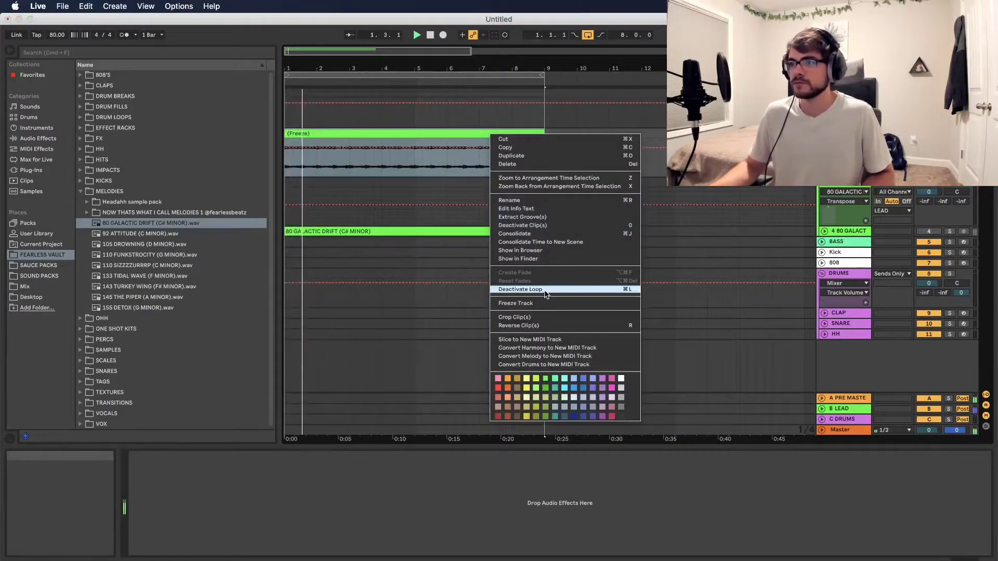
click(545, 326)
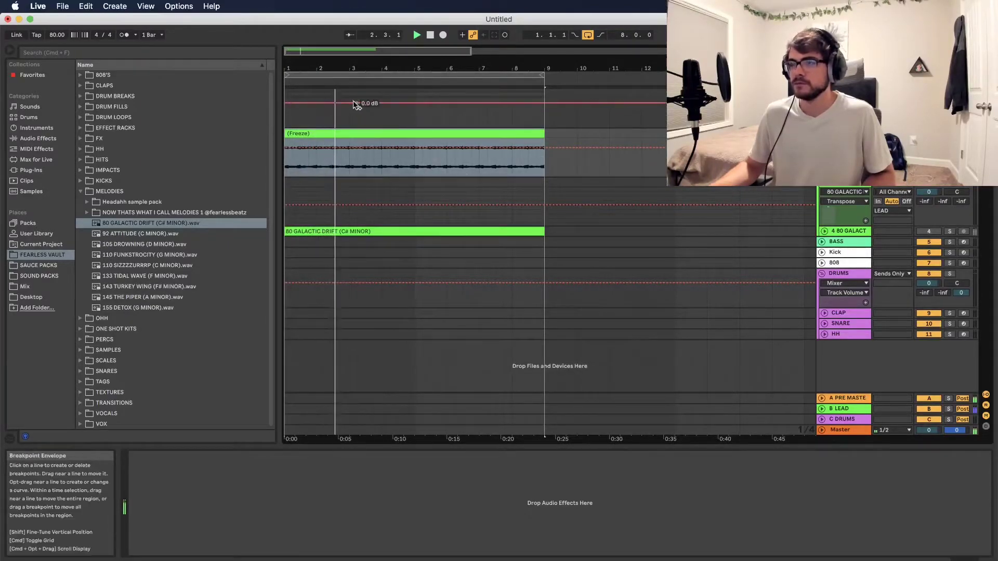
Split the reversed clip at bars 2 and 5 and move the remainder to bar 9
drag(348, 71, 348, 112)
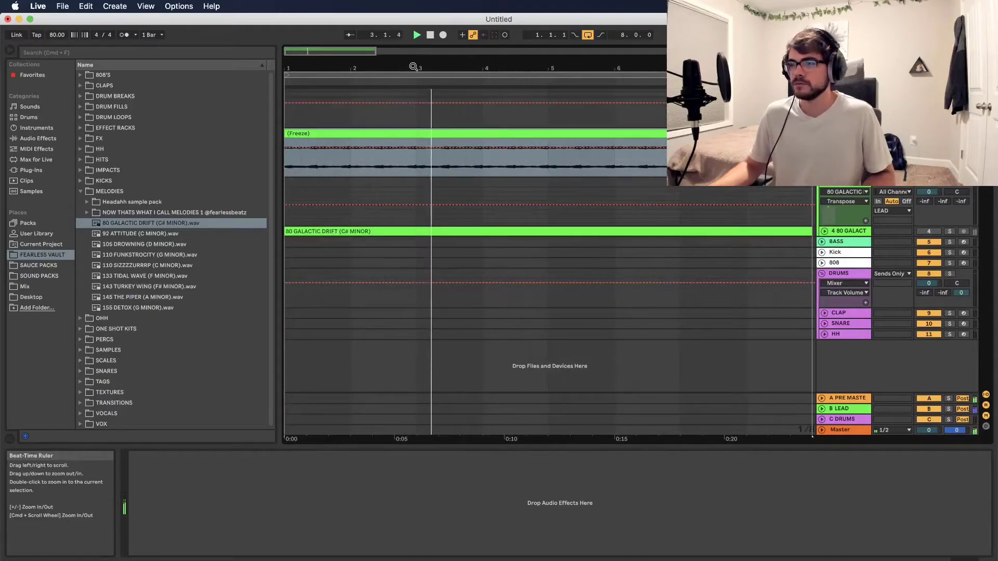
drag(488, 69, 488, 55)
key(space)
click(336, 164)
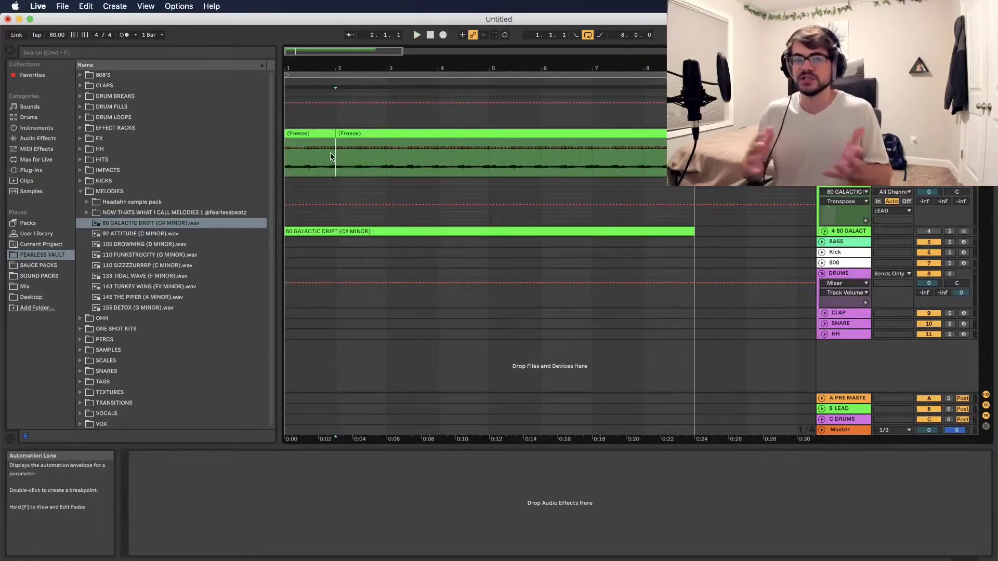
click(488, 163)
key(super+e)
drag(519, 132, 726, 146)
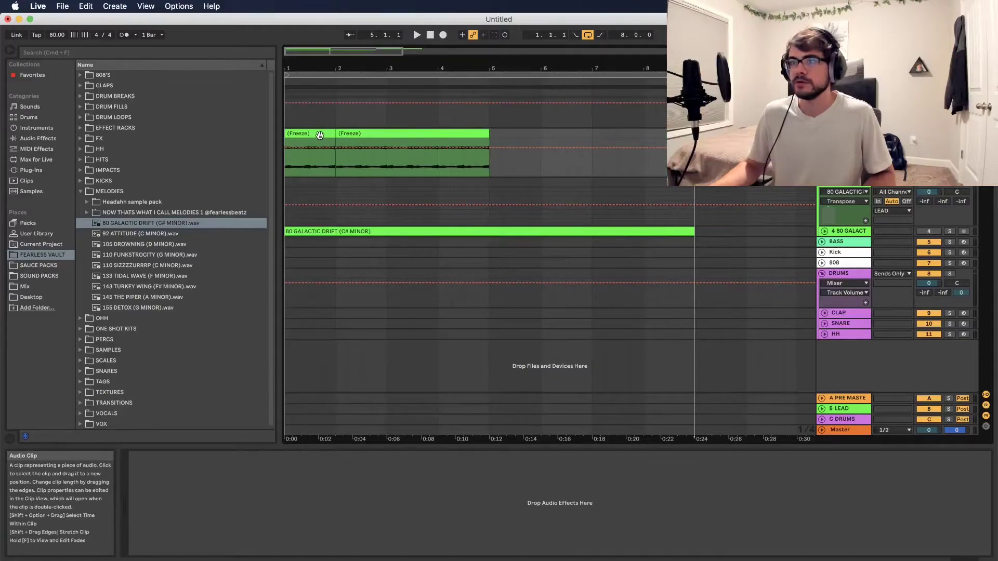
Rearrange the pieces with the first-bar piece on bar 4, and duplicate the four-bar arrangement to bar 5 in place of the leftover clip
drag(319, 136, 418, 137)
drag(499, 134, 450, 137)
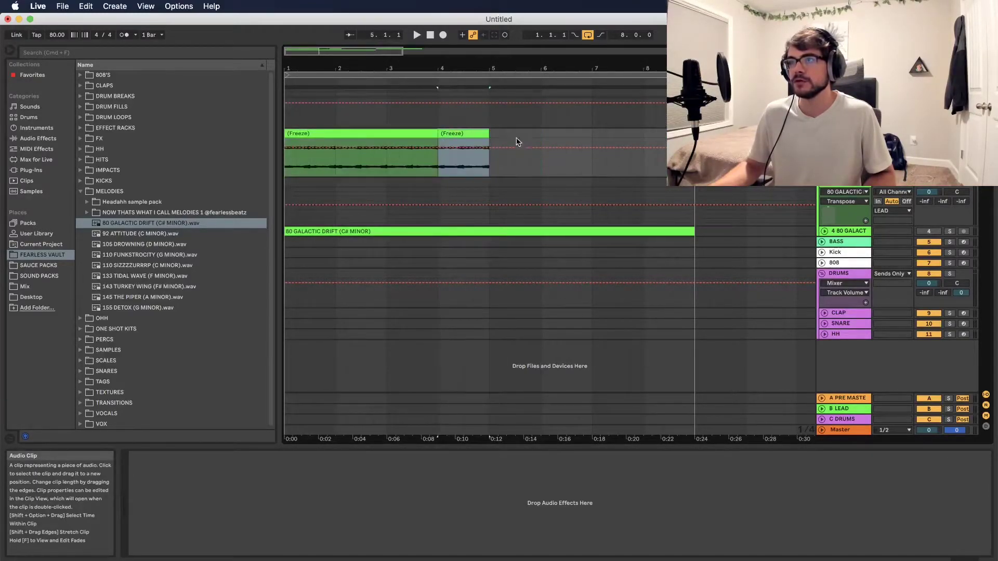
click(702, 134)
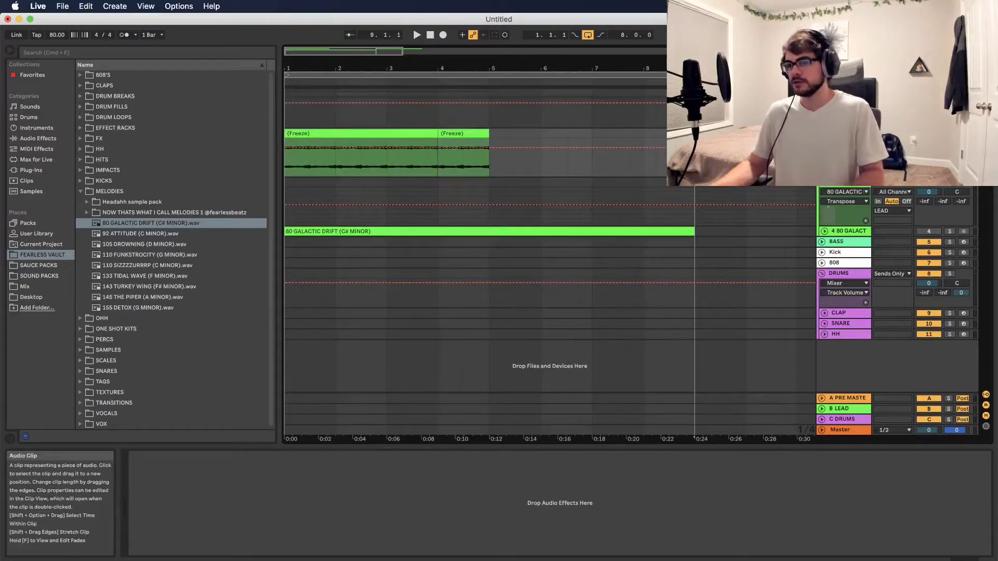
drag(481, 135, 285, 122)
key(super+d)
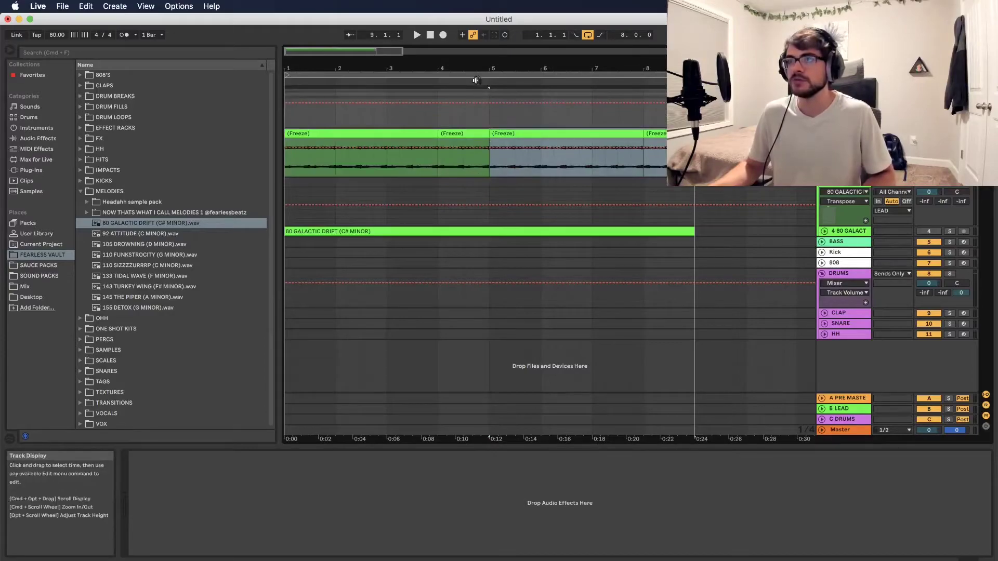
Try shortening the last reversed clip to end at 8.2.1 and undo the change
drag(477, 70, 430, 61)
click(339, 134)
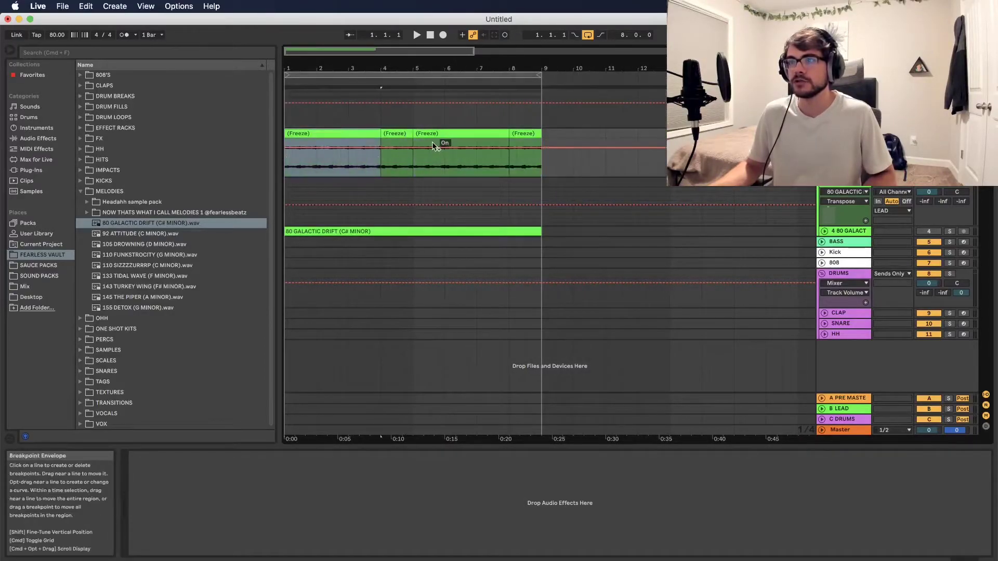
drag(540, 136, 517, 136)
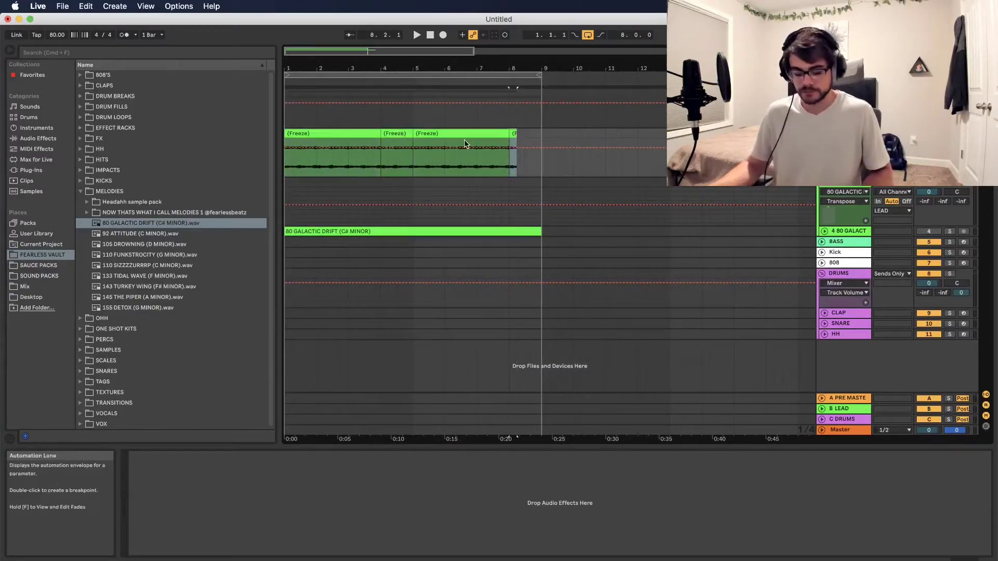
key(super+z)
Set the slice Sensitivity to 77 % in the second slice track's Simpler and inspect the slice markers closely
click(847, 183)
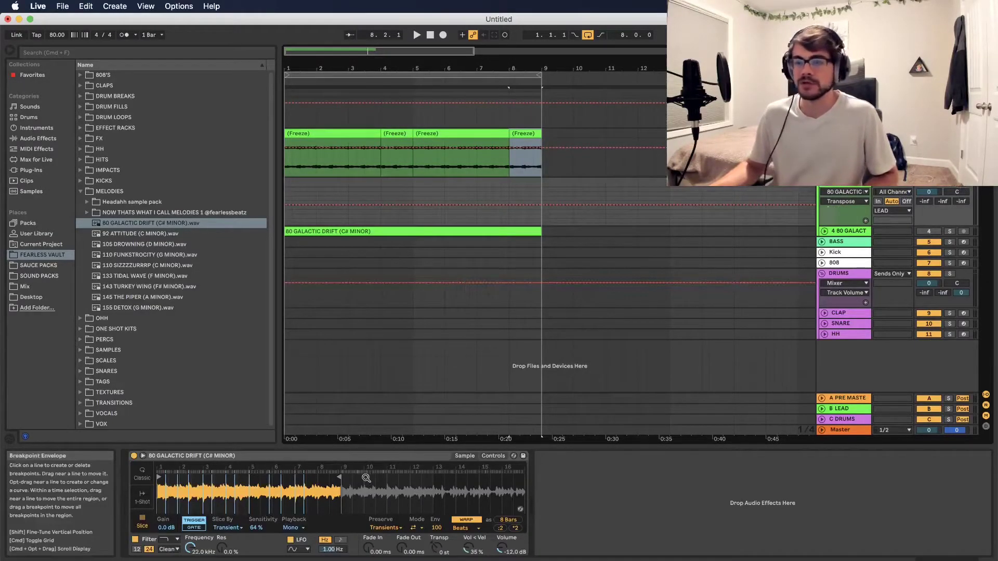
drag(256, 528, 255, 531)
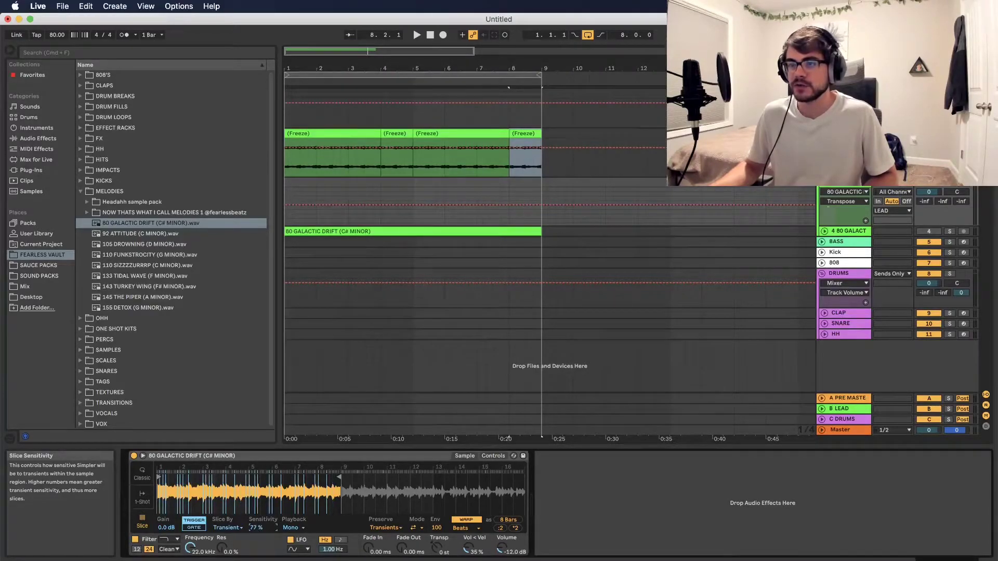
drag(220, 475, 221, 496)
Record a four-bar slice pattern over the reversed melody and audition it with Fade In at 7.63 ms and Fade Out at 52.3 ms
key(Home)
key(space)
click(120, 35)
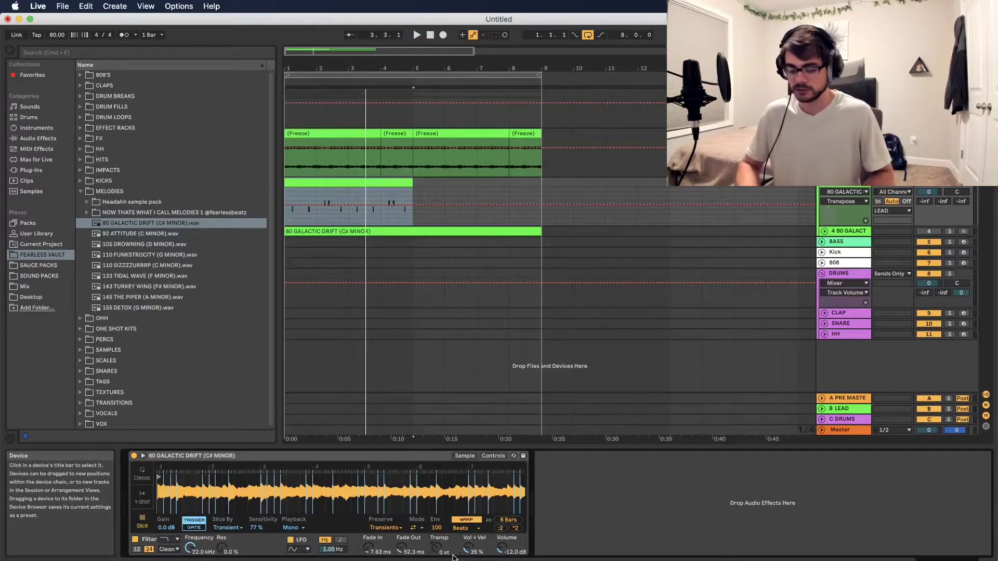
key(space)
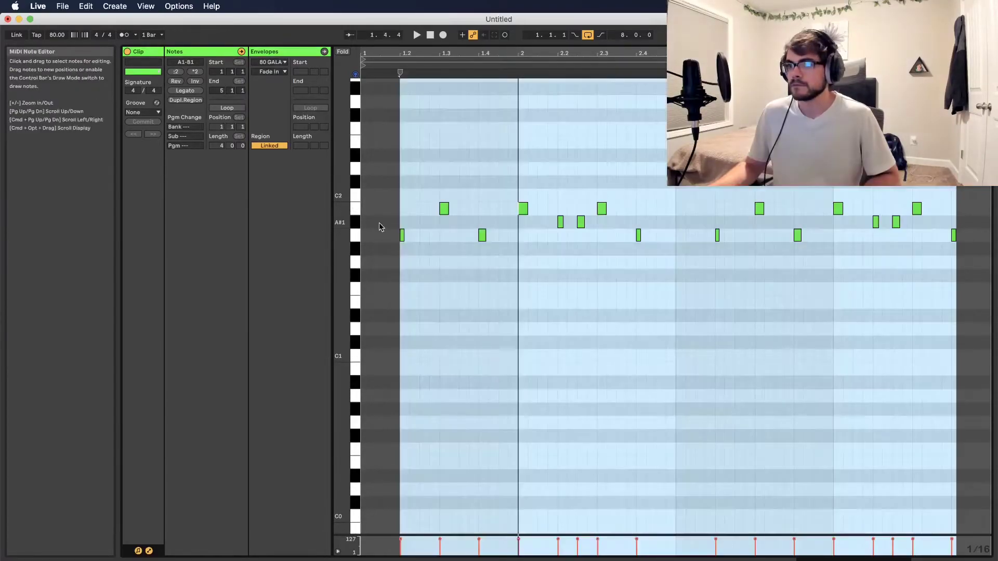
Copy the B1 note to the starts of bars 1 and 3 in the recorded pattern and play it
click(410, 222)
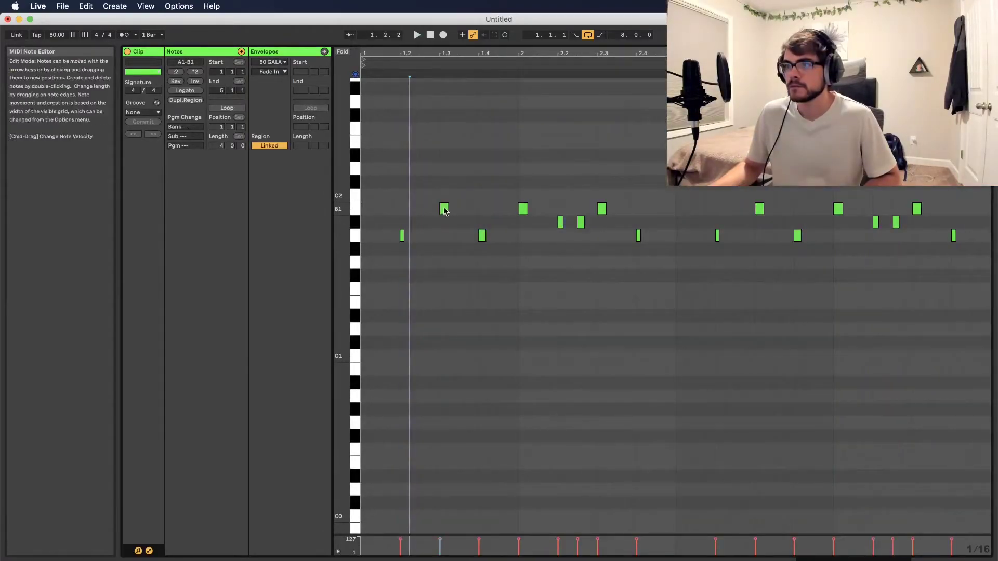
drag(445, 210, 712, 209)
key(space)
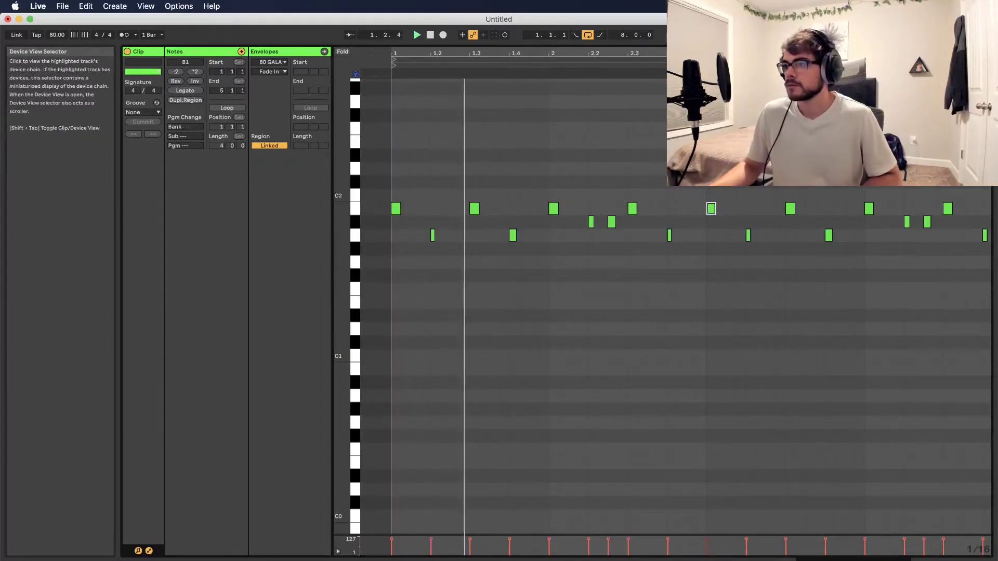
Set Simpler's Transpose to -12 st, Fade In to 18.8 ms and Fade Out to 29.8 ms, and audition the pattern duplicated across eight bars
click(936, 558)
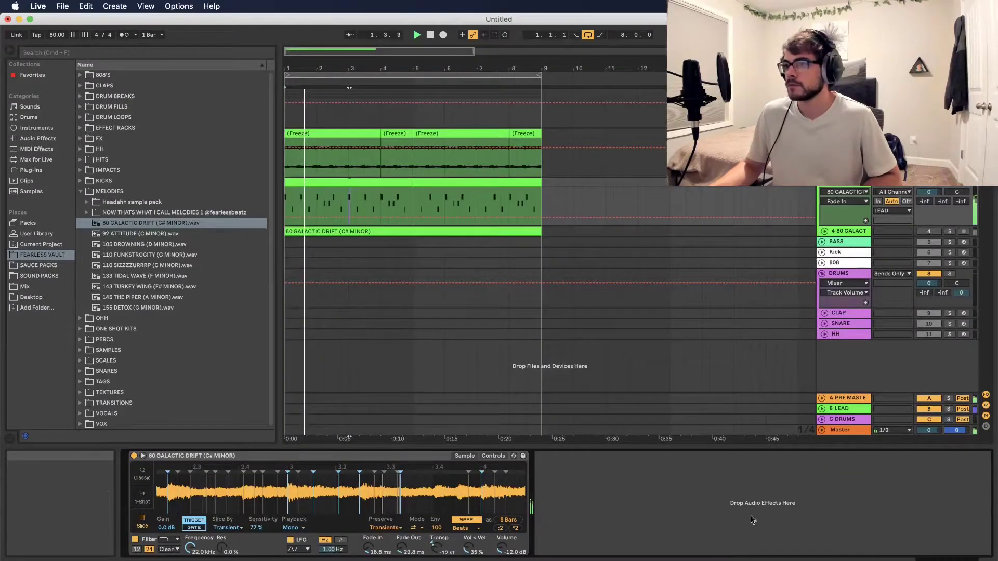
click(393, 182)
click(435, 188)
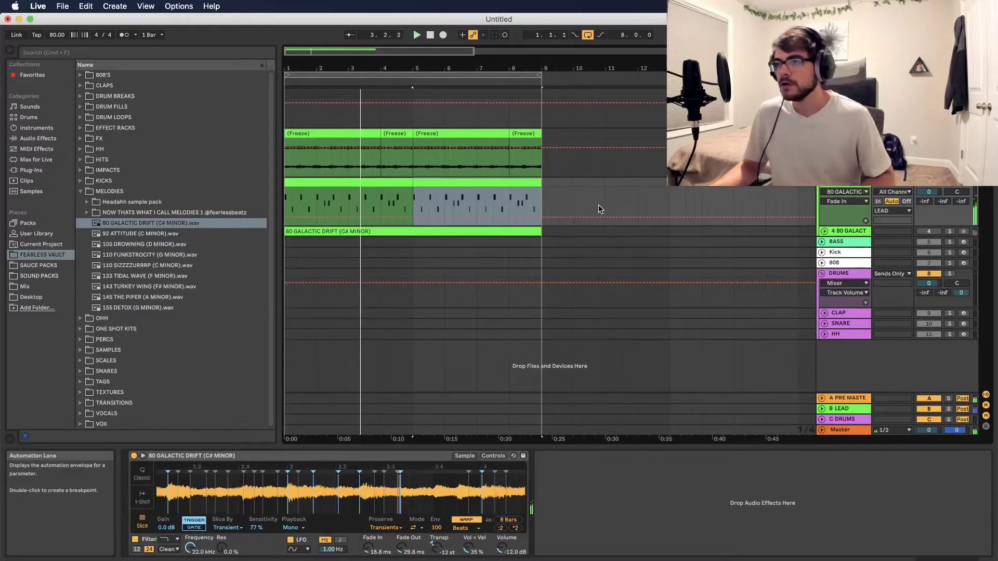
key(space)
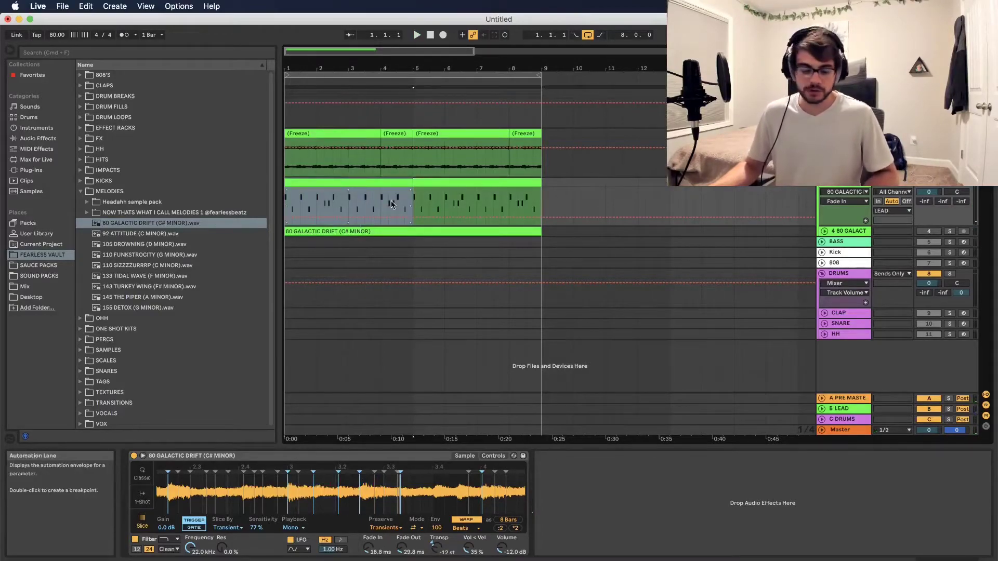
Lower the second slice track's volume to -5.0 dB in the mixer while listening to the playback
key(Tab)
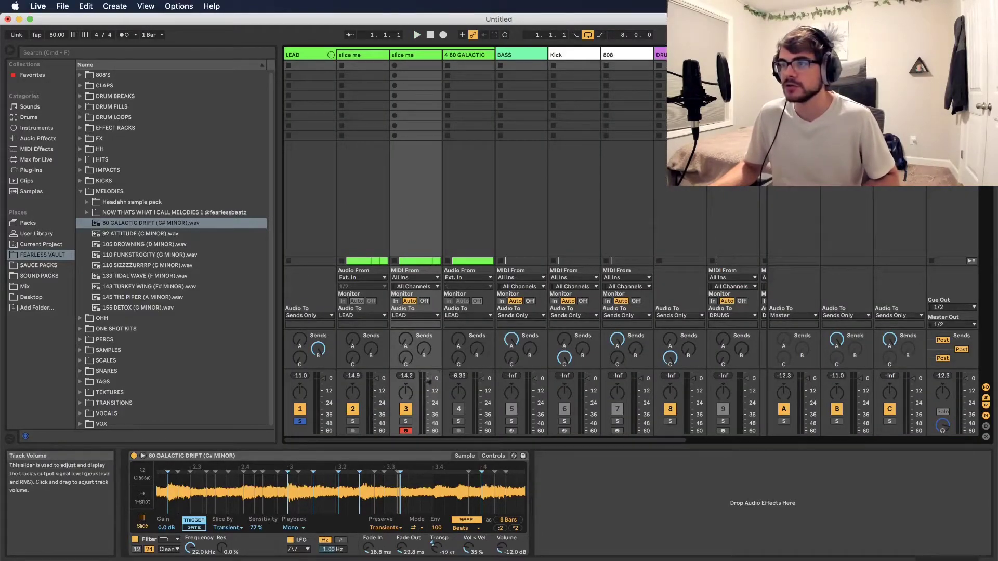
key(space)
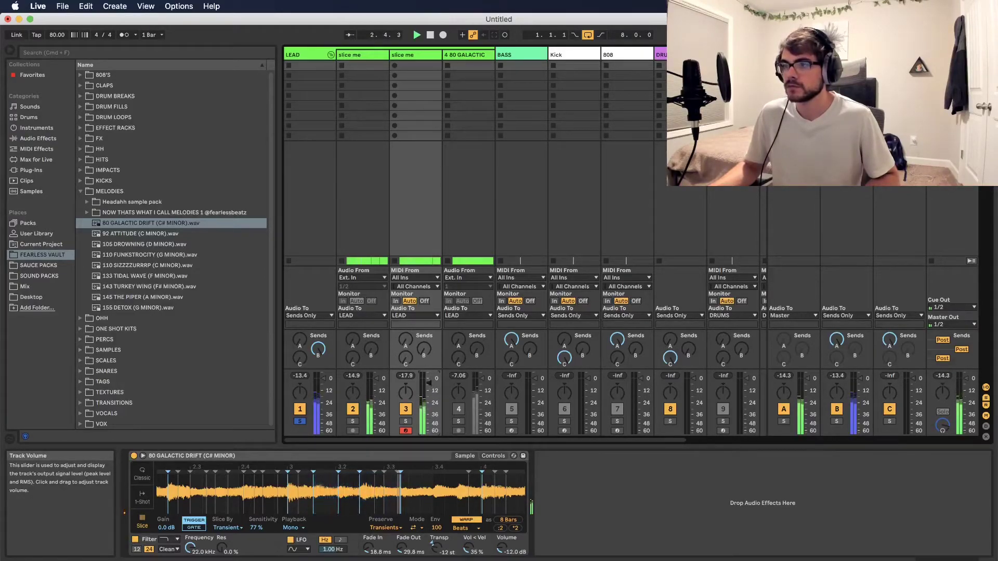
key(Tab)
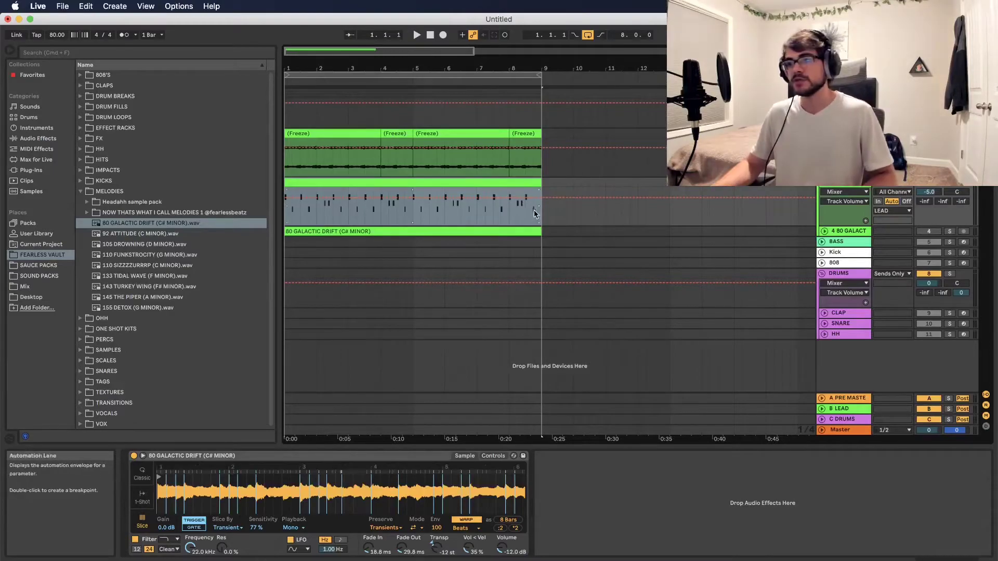
Adjust the Kick track's volume in the mixer while playing the kick pattern against the melody
key(Tab)
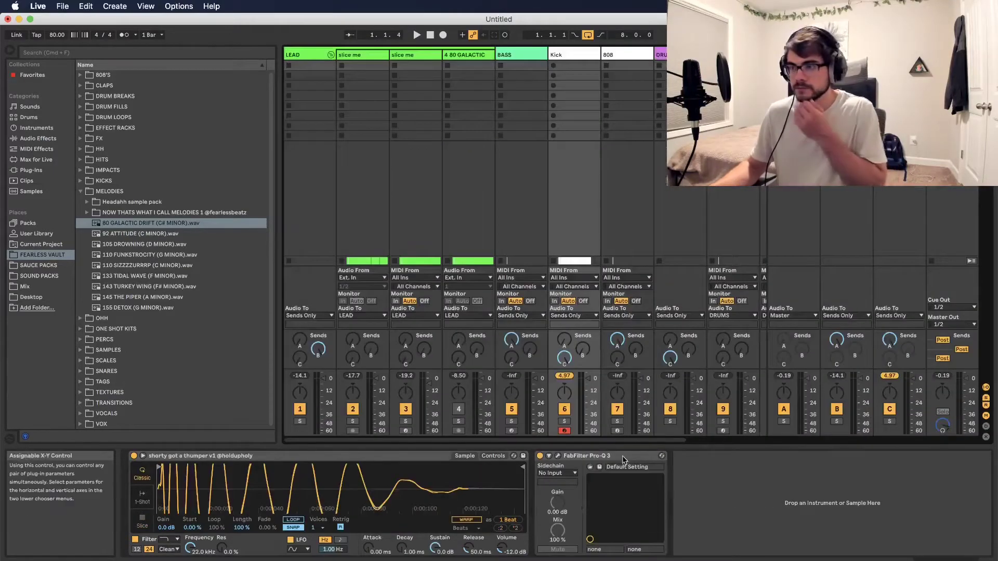
key(space)
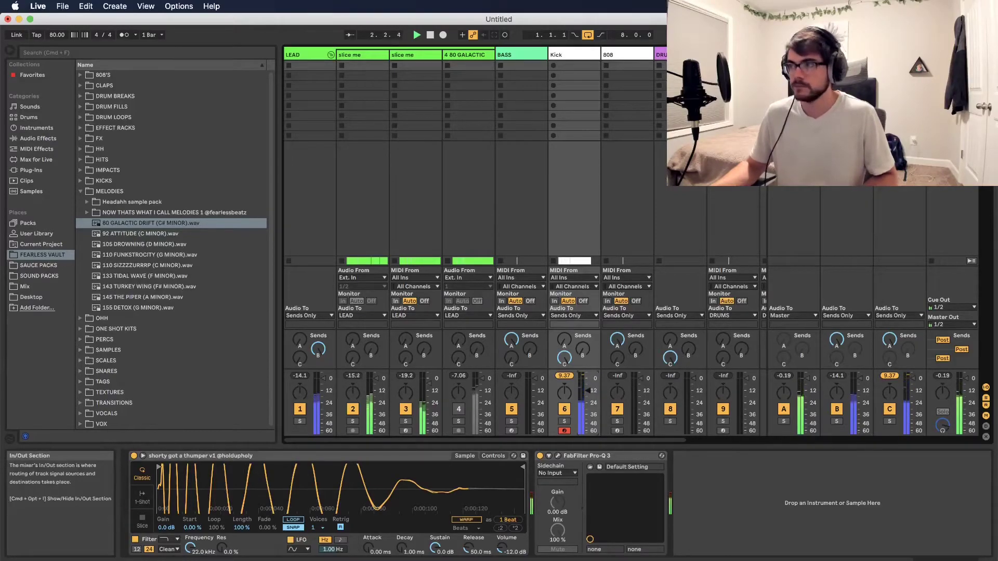
key(Tab)
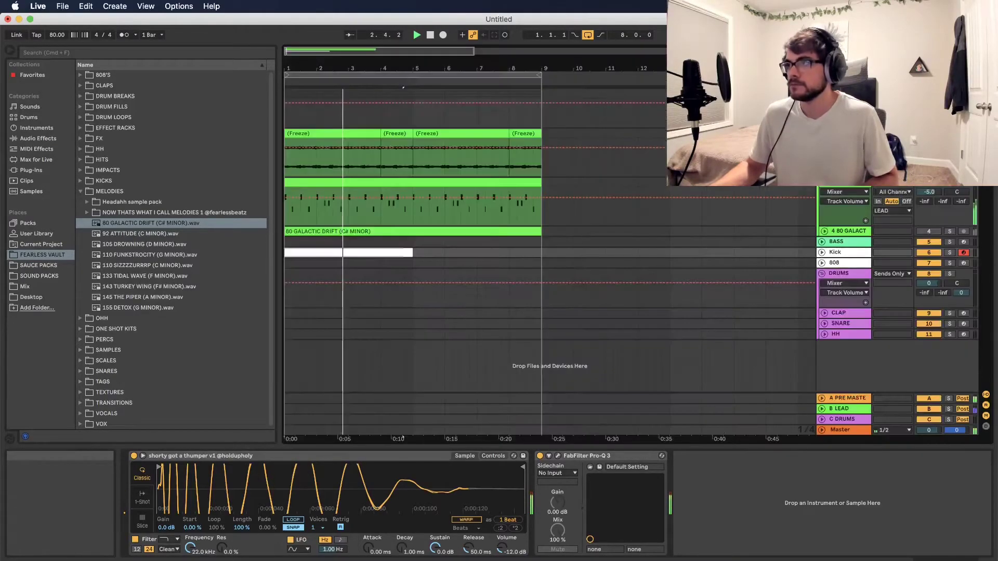
Check the C3 notes in the Kick clip and duplicate the four-bar pattern to fill eight bars
double_click(377, 252)
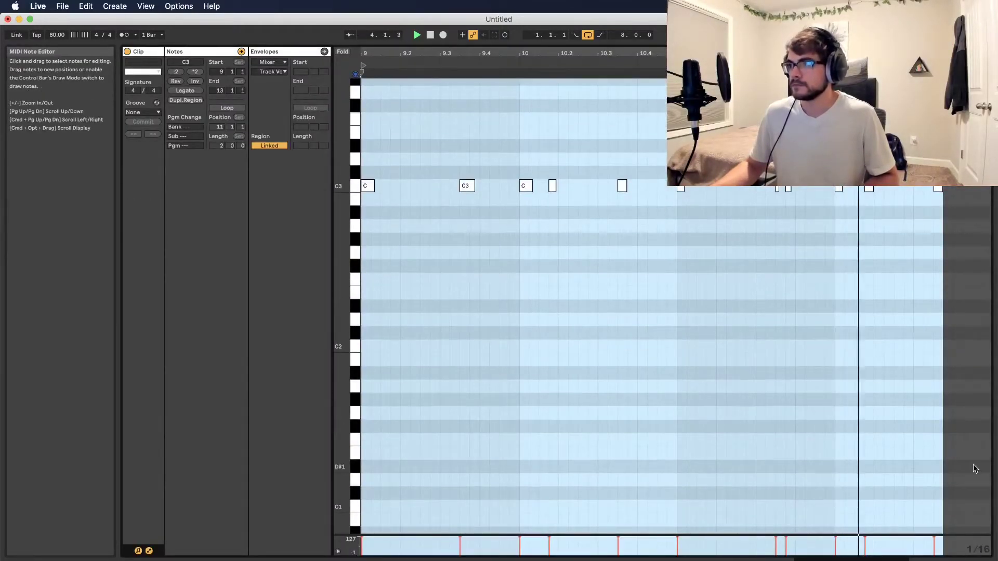
click(962, 475)
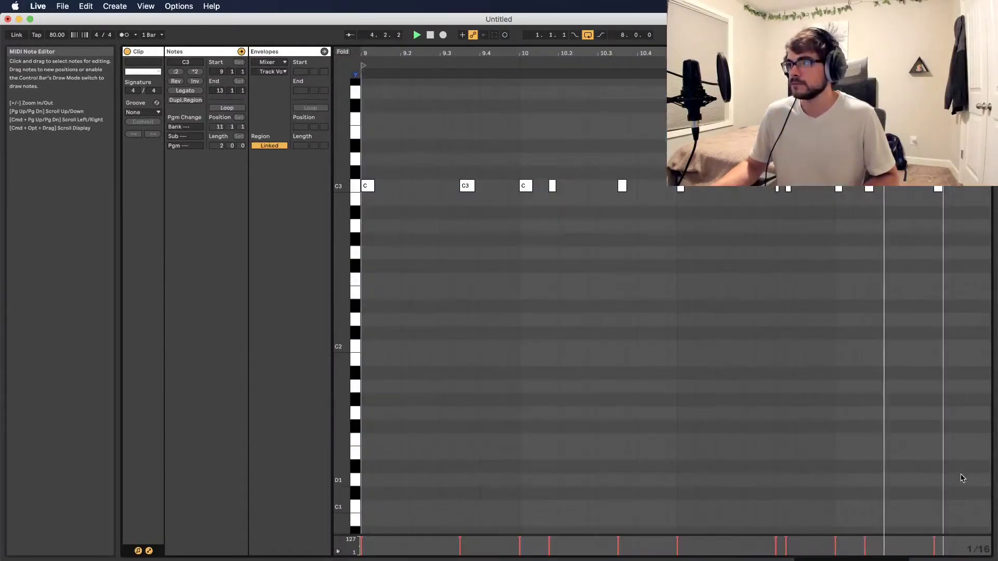
click(954, 559)
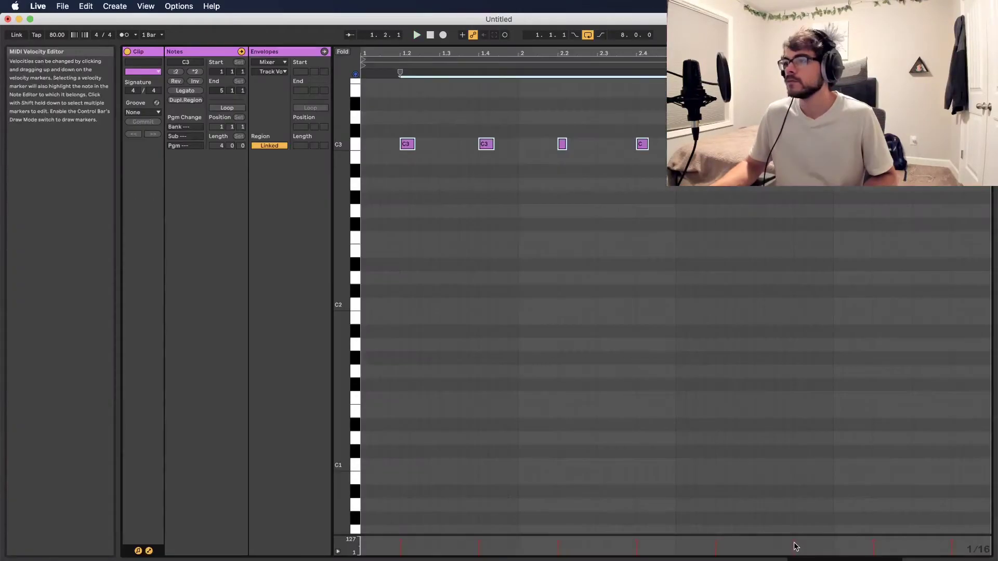
Balance the AM - Daxz snare in the mixer during playback and duplicate the four-bar SNARE clip
key(shift+Tab)
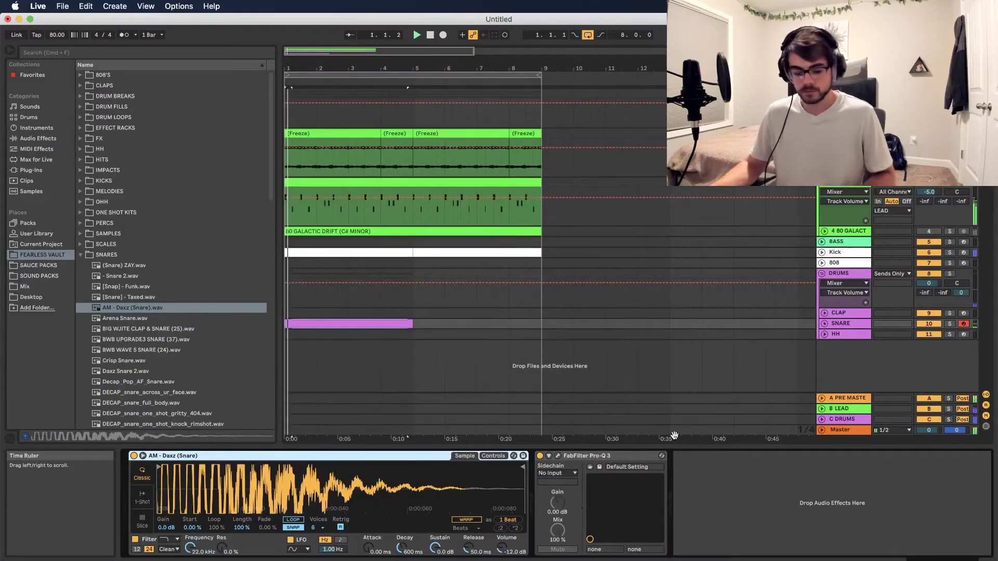
key(Tab)
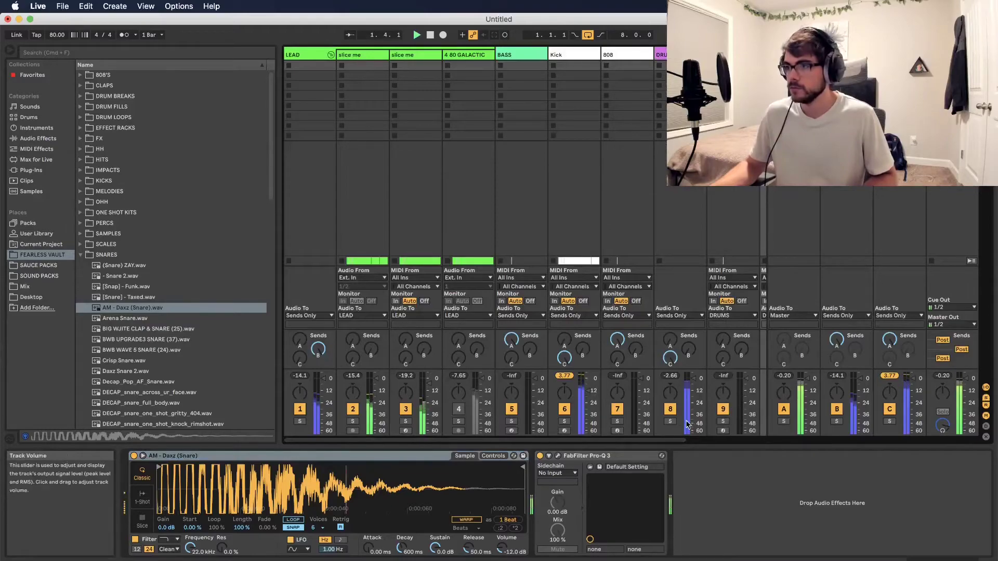
drag(643, 440, 743, 442)
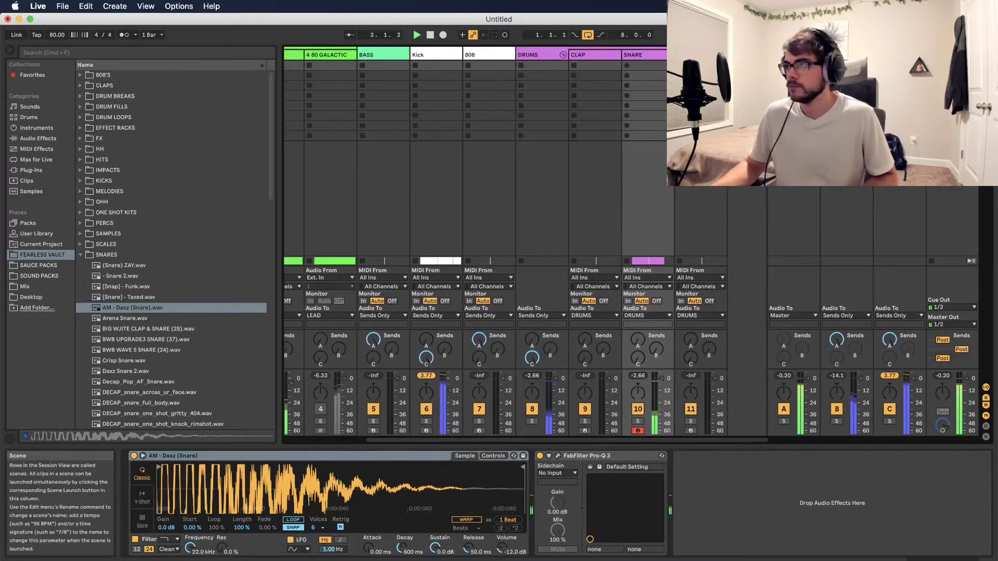
key(Tab)
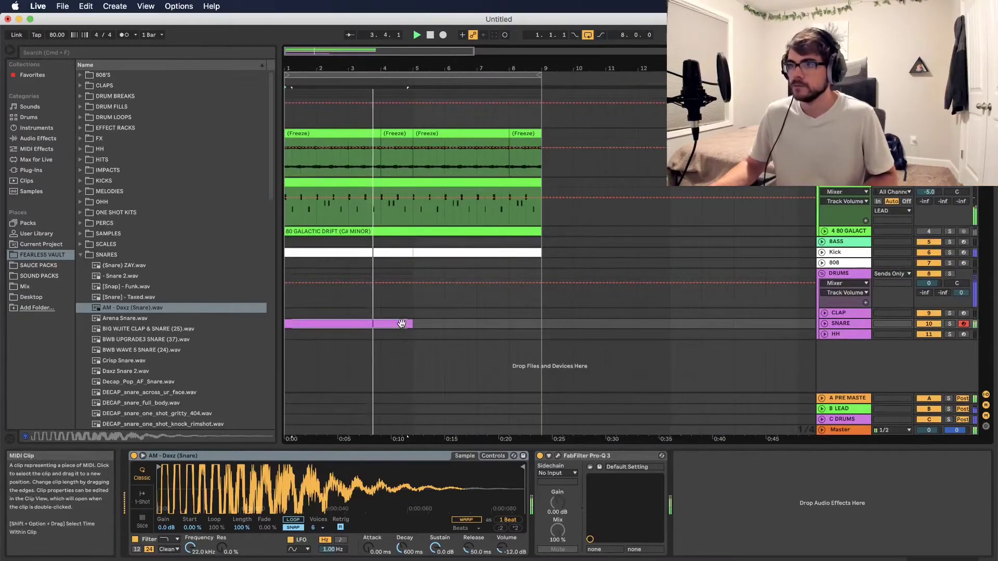
key(super+d)
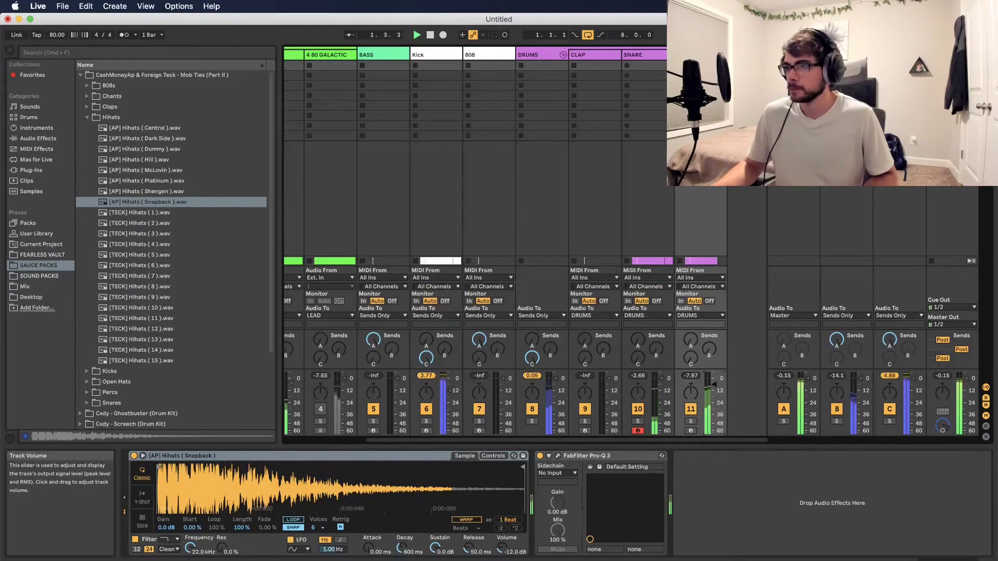
Lower the hi-hat note just after beat 4 of bar 2 in the HH clip's pattern to A2
key(Tab)
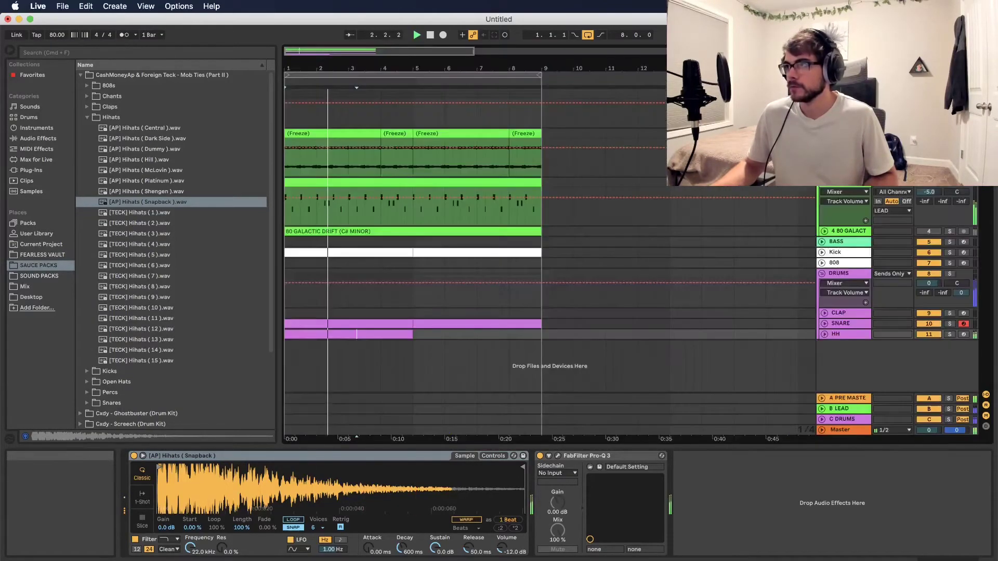
double_click(390, 336)
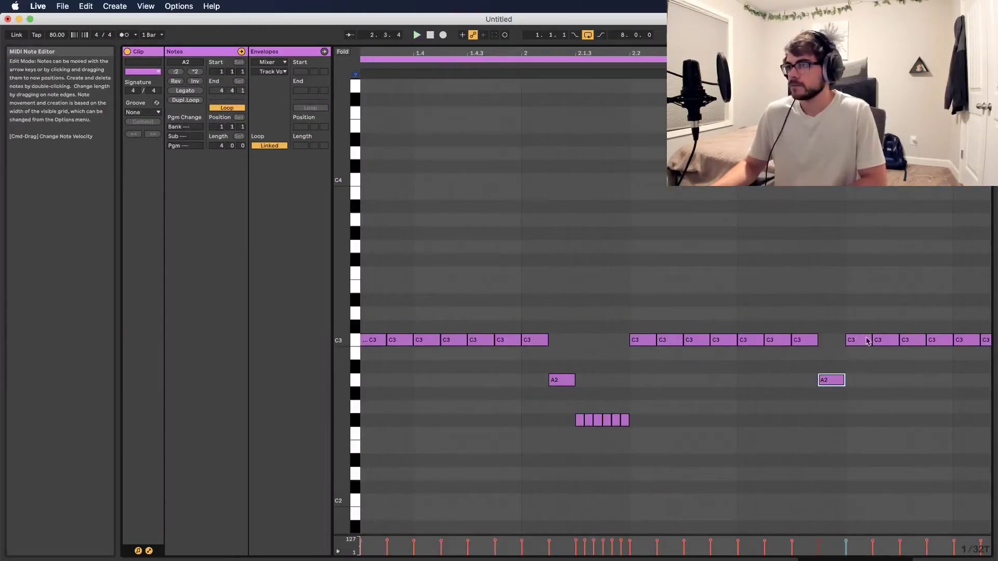
drag(884, 344, 883, 384)
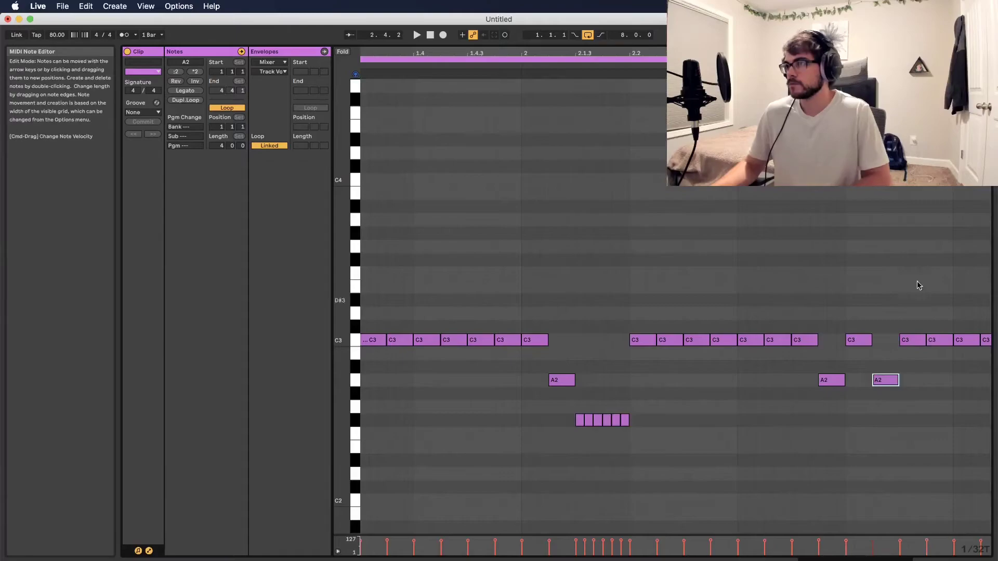
drag(816, 53, 816, 20)
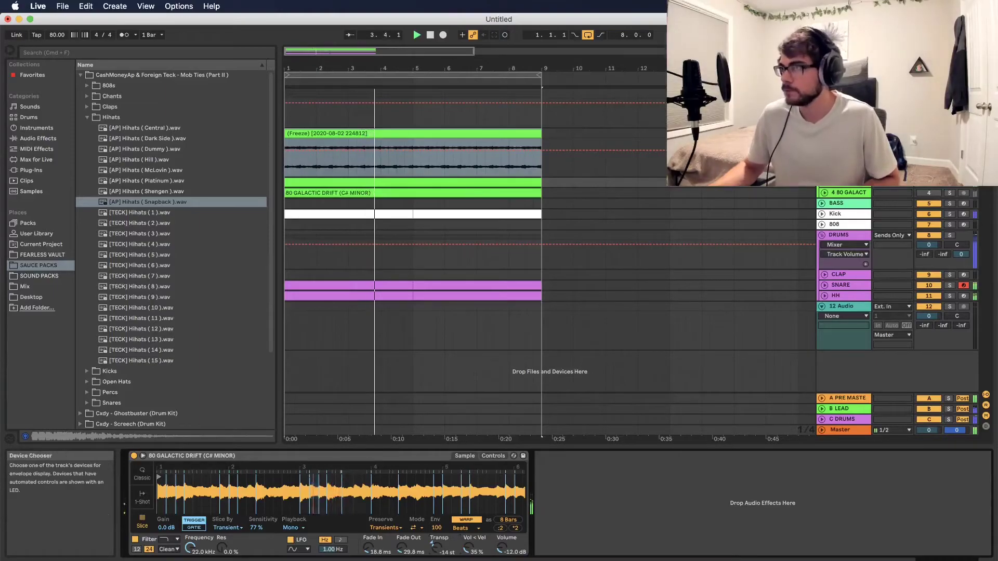
Fold the frozen audio track in the arrangement and review its clip's transpose and warp settings in the sample editor
click(825, 133)
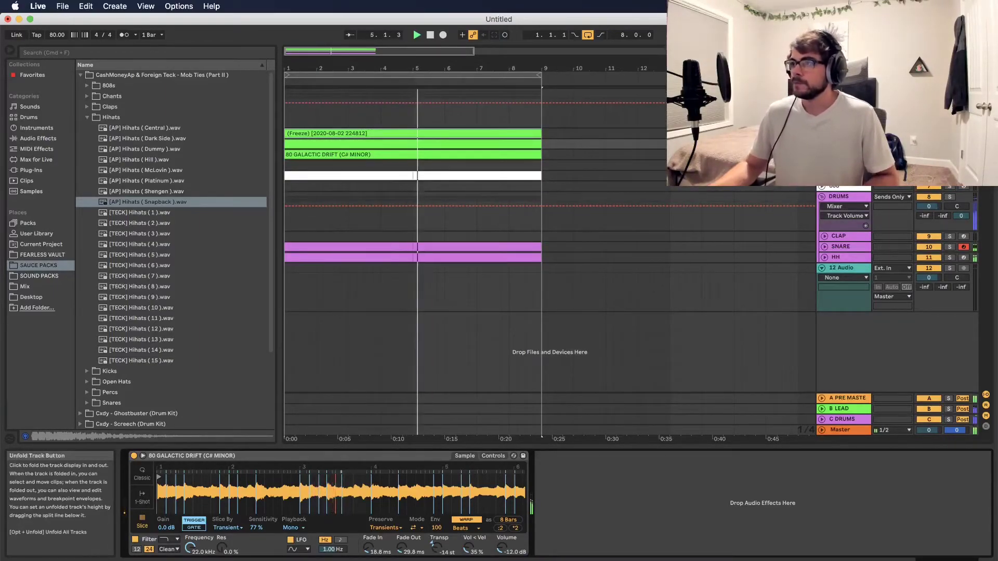
double_click(527, 134)
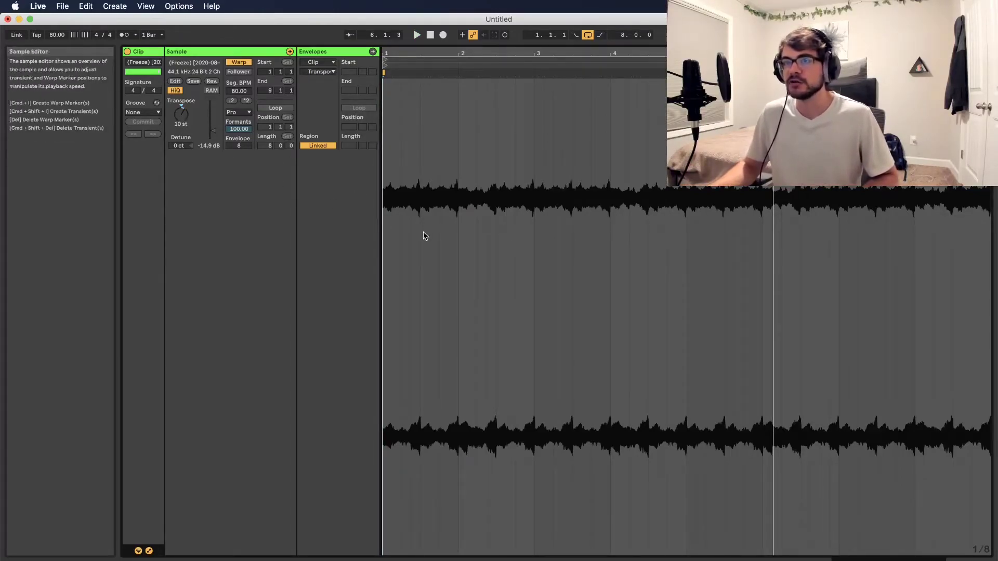
click(968, 558)
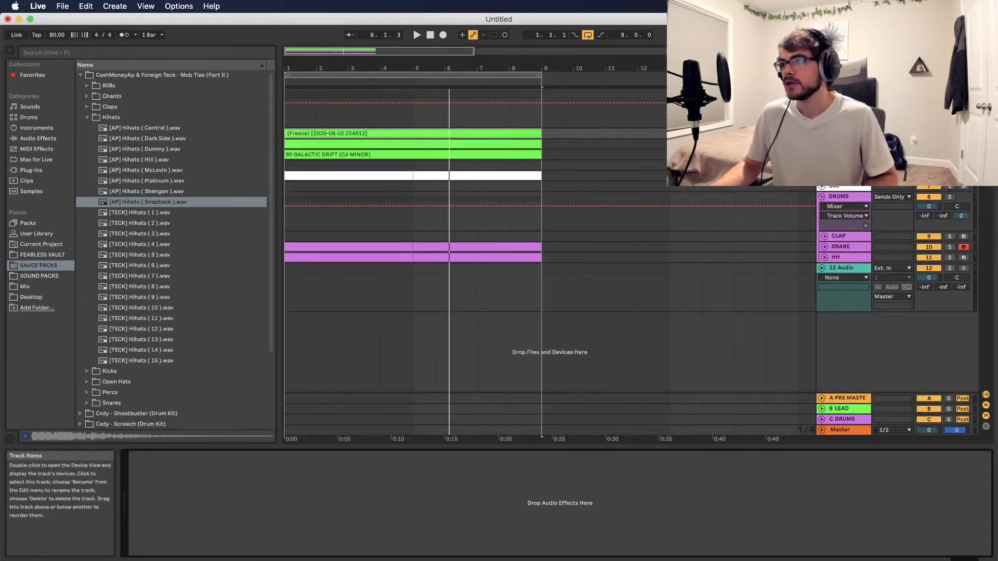
key(shift+Tab)
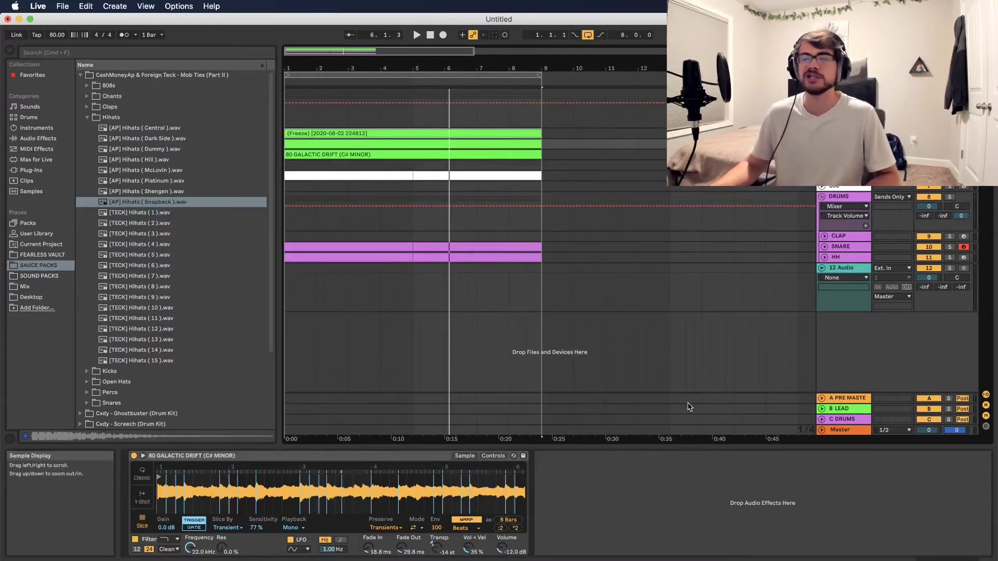
Play the full beat while checking the mixer levels and the note pattern in the Kick clip
key(space)
key(Tab)
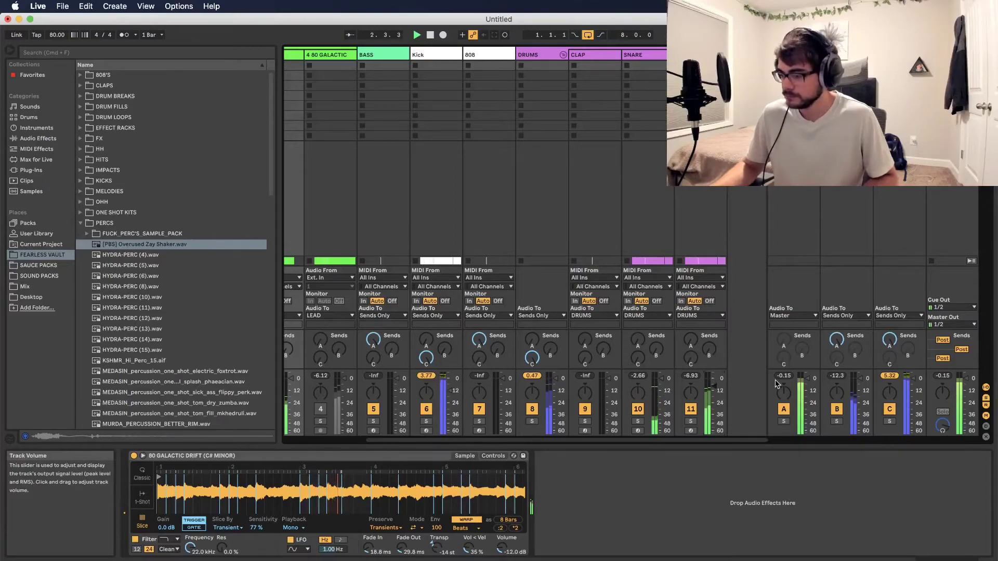
key(Tab)
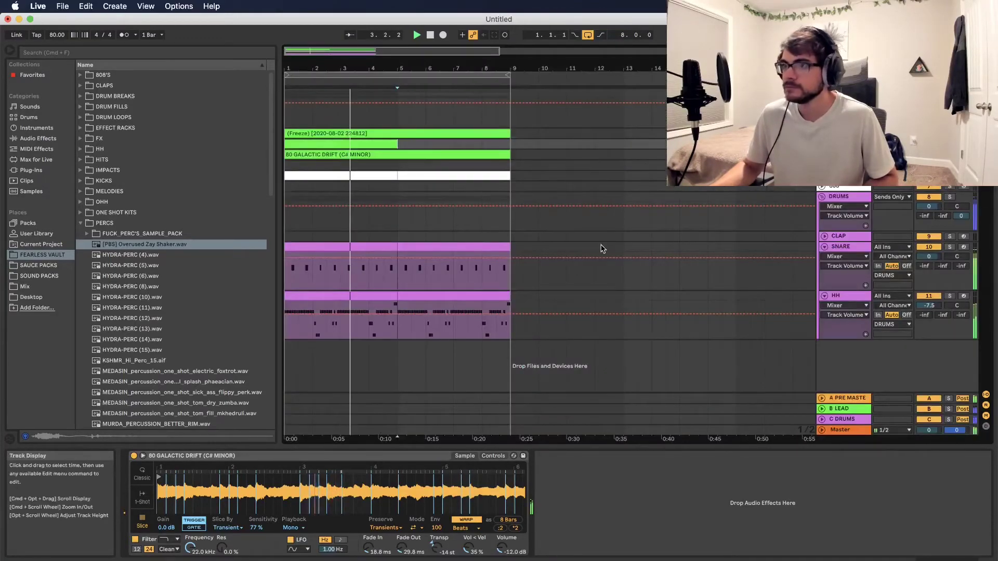
double_click(357, 175)
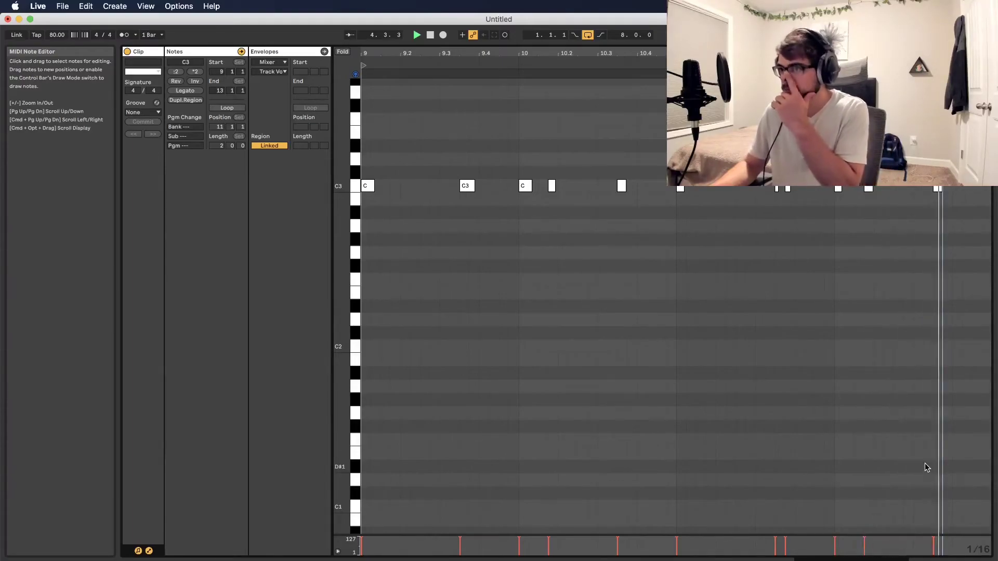
click(909, 557)
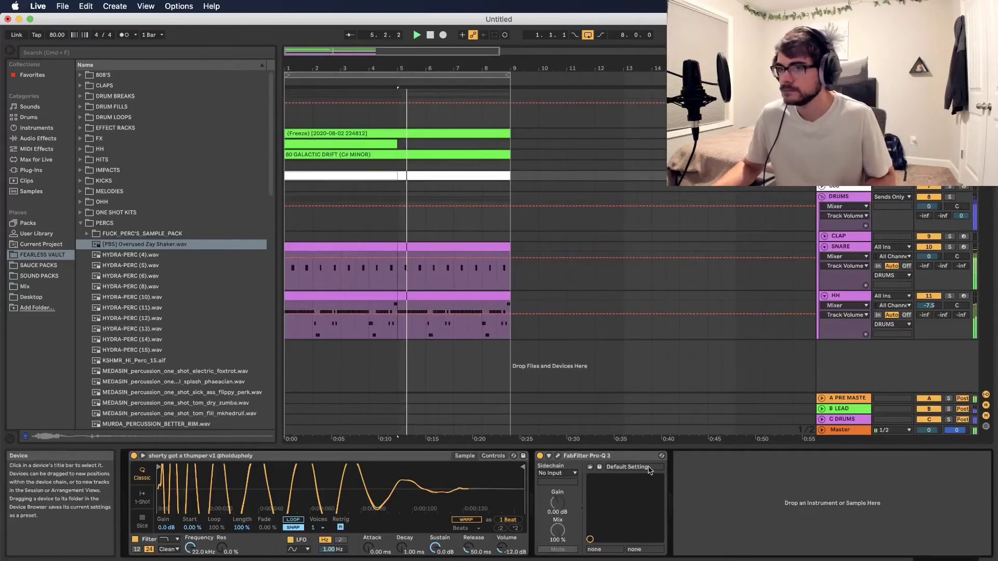